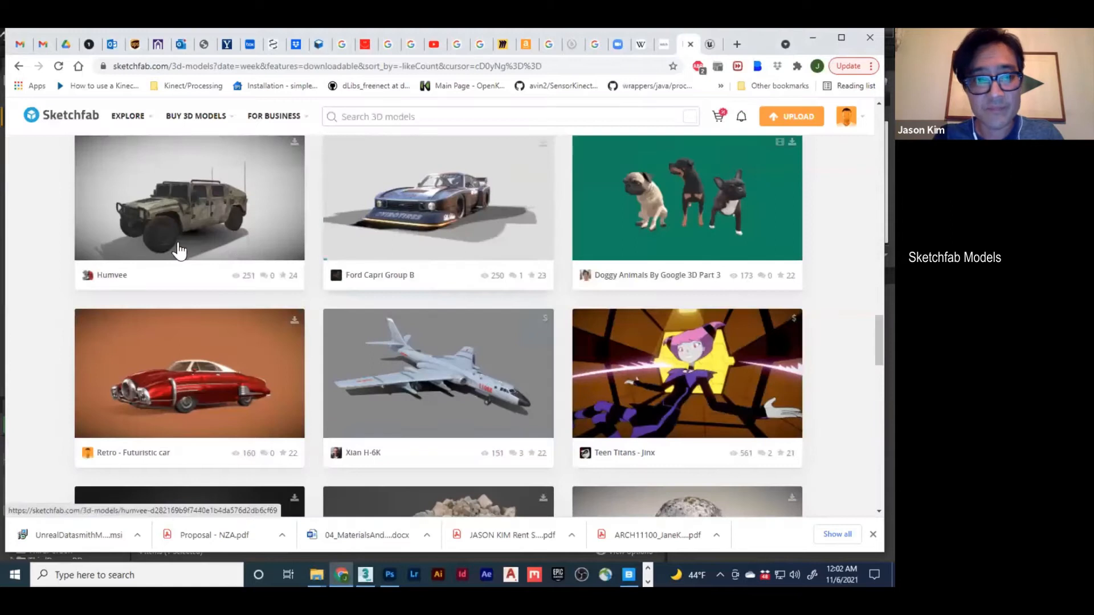
Browse this week's most-liked downloadable 3D models
{"action": "scroll", "coordinate": [434, 271], "scroll_direction": "up", "scroll_amount": 6}
{"action": "scroll", "coordinate": [398, 259], "scroll_direction": "up", "scroll_amount": 5}
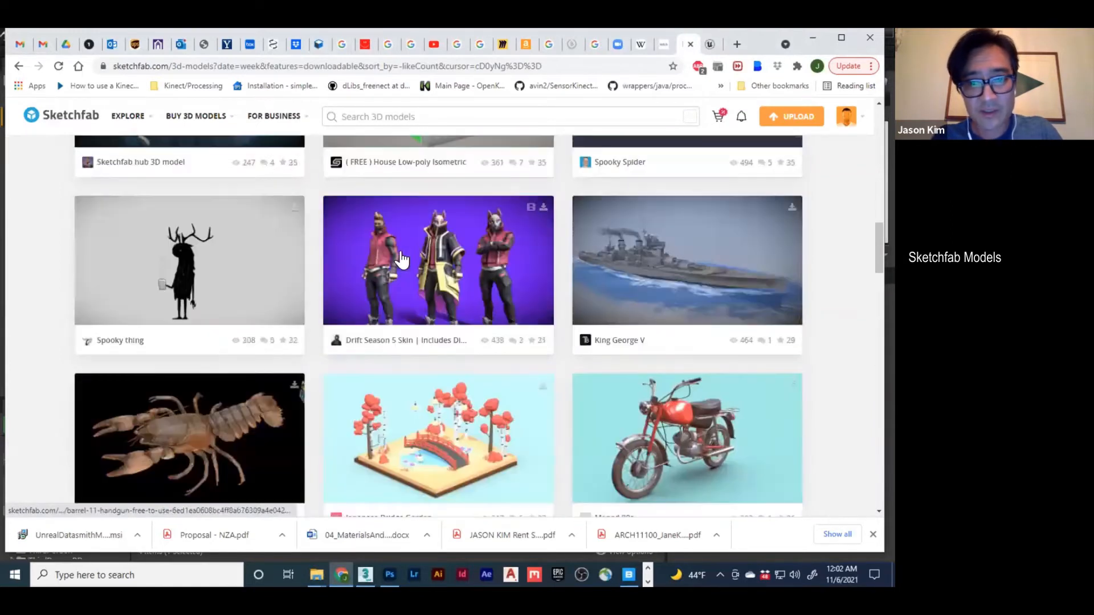
{"action": "scroll", "coordinate": [342, 252], "scroll_direction": "up", "scroll_amount": 5}
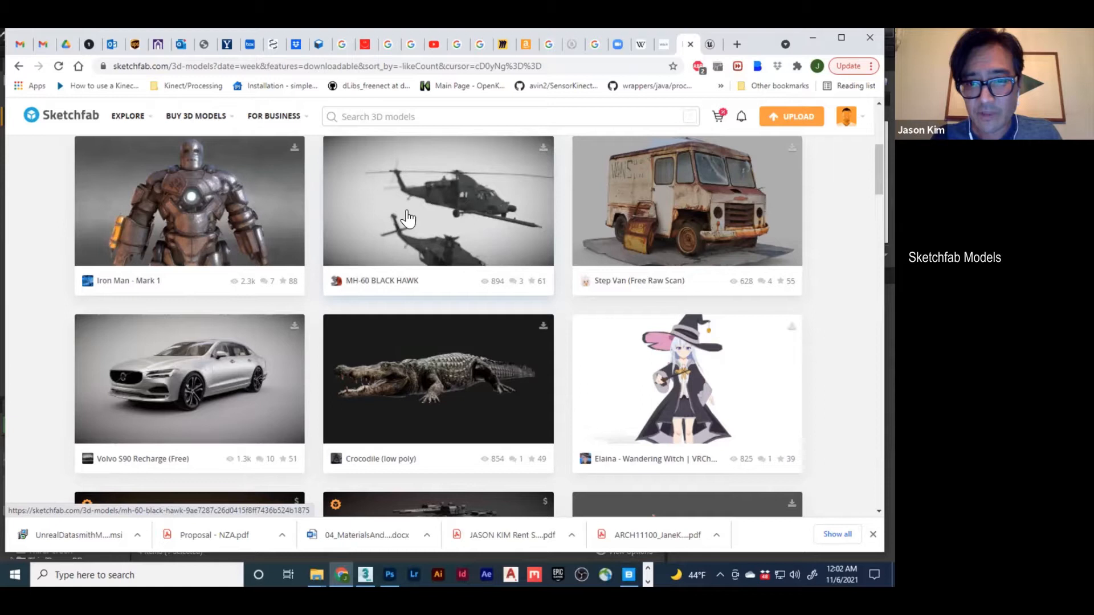
{"action": "scroll", "coordinate": [426, 215], "scroll_direction": "down", "scroll_amount": 2}
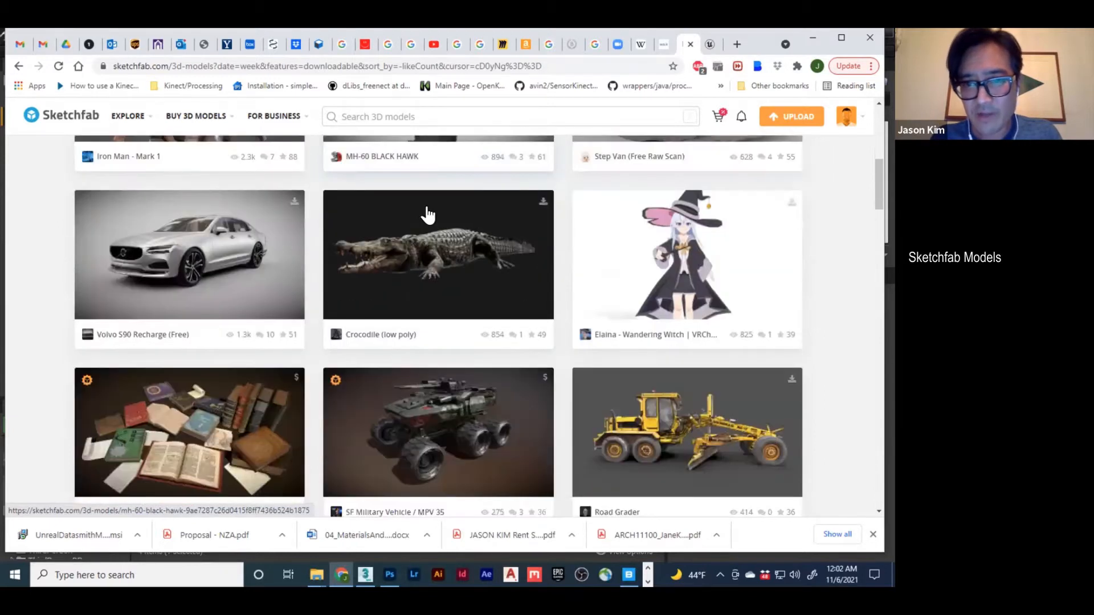
{"action": "scroll", "coordinate": [410, 224], "scroll_direction": "down", "scroll_amount": 1}
{"action": "scroll", "coordinate": [410, 223], "scroll_direction": "down", "scroll_amount": 2}
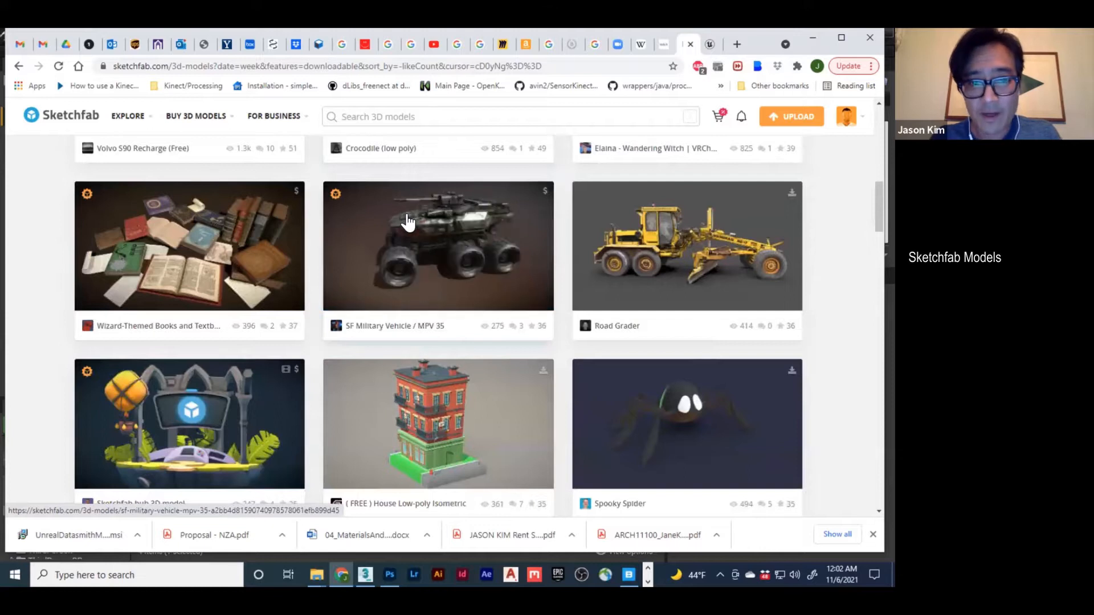
{"action": "scroll", "coordinate": [410, 224], "scroll_direction": "down", "scroll_amount": 2}
{"action": "scroll", "coordinate": [408, 216], "scroll_direction": "down", "scroll_amount": 8}
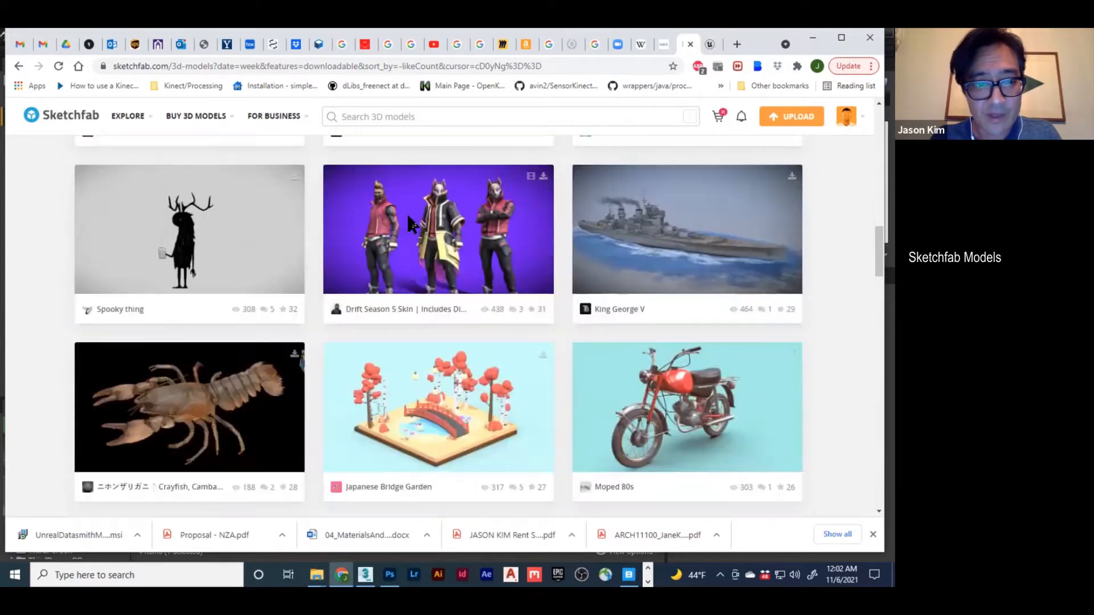
{"action": "scroll", "coordinate": [408, 223], "scroll_direction": "down", "scroll_amount": 4}
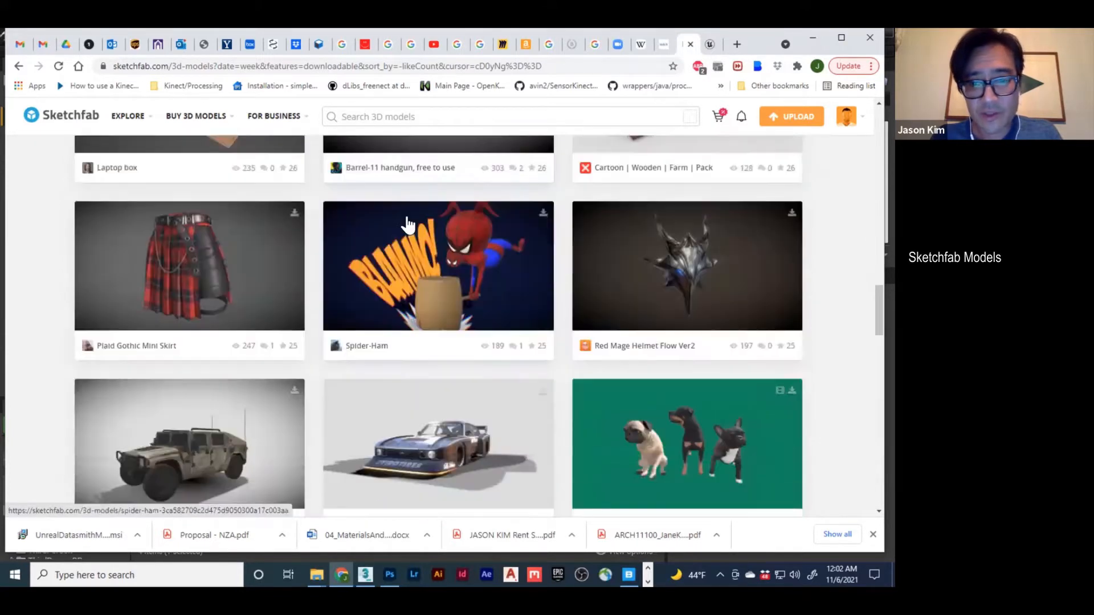
{"action": "mouse_move", "coordinate": [273, 116]}
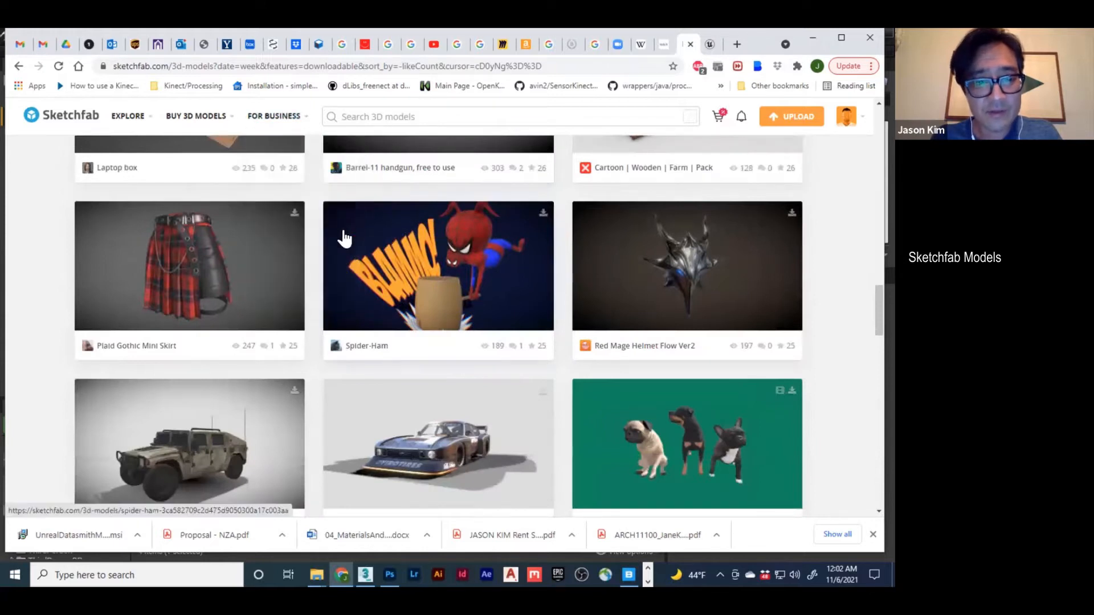
{"action": "left_click", "coordinate": [418, 117]}
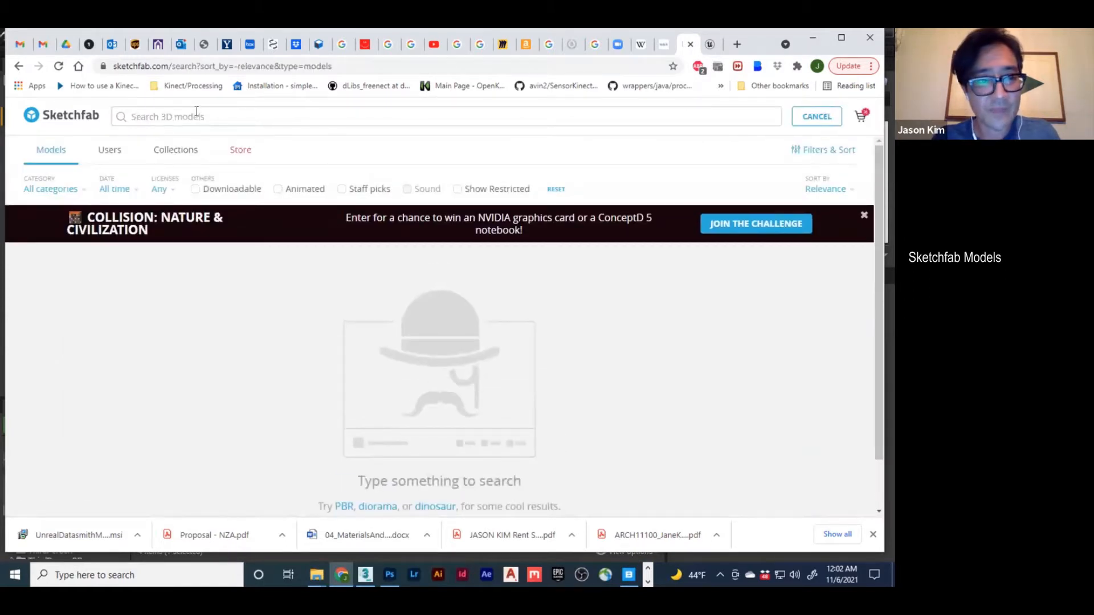
{"action": "left_click", "coordinate": [19, 66]}
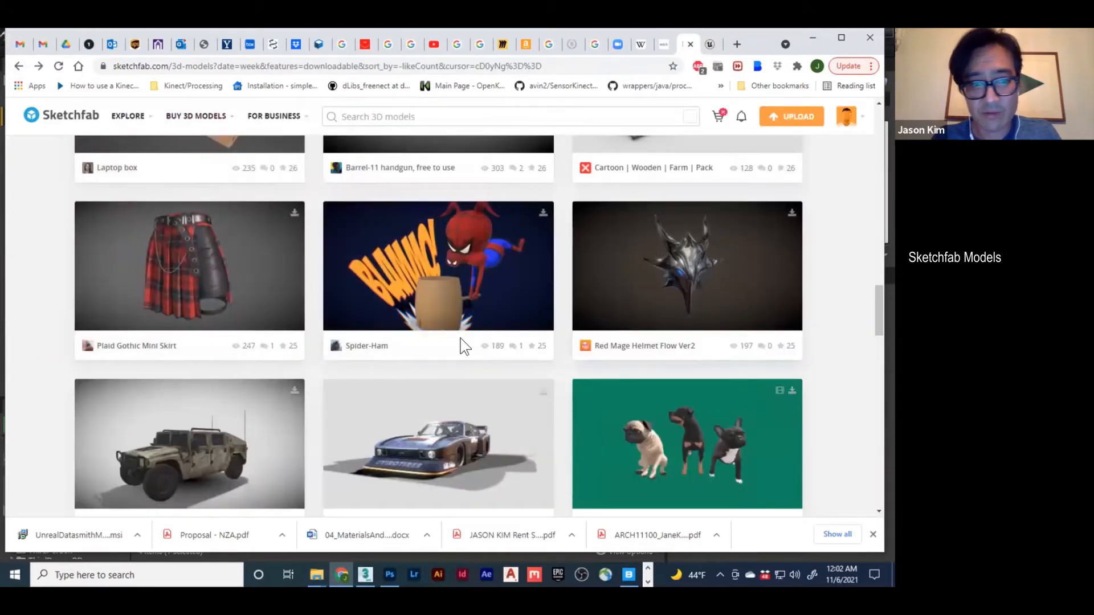
Open the Humvee model from the results and orbit it in the 3D preview
{"action": "scroll", "coordinate": [461, 345], "scroll_direction": "down", "scroll_amount": 2}
{"action": "scroll", "coordinate": [462, 345], "scroll_direction": "down", "scroll_amount": 1}
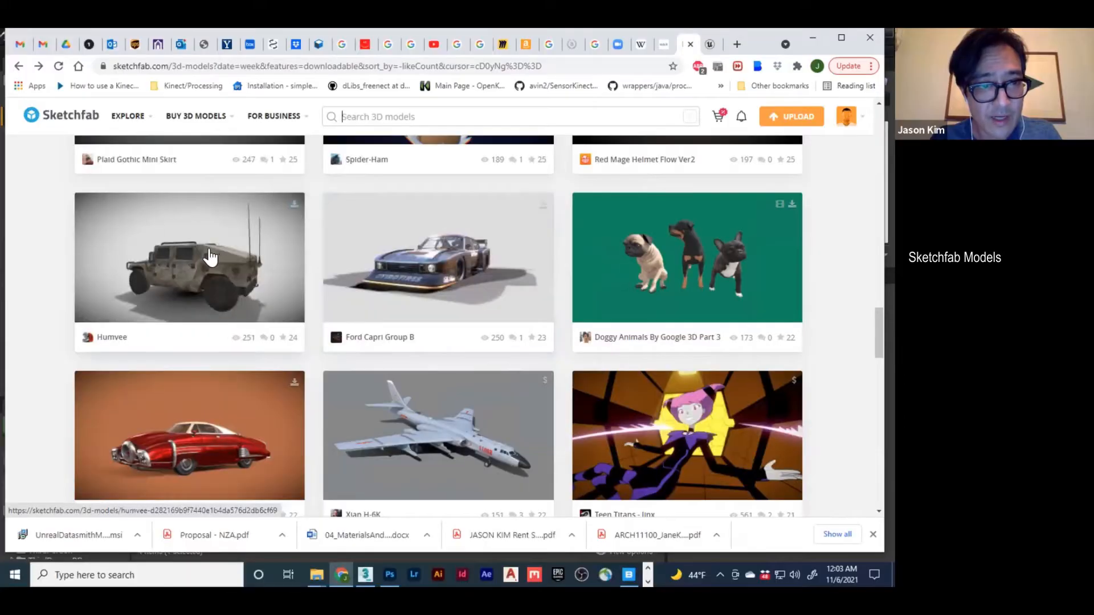
{"action": "left_click", "coordinate": [209, 247]}
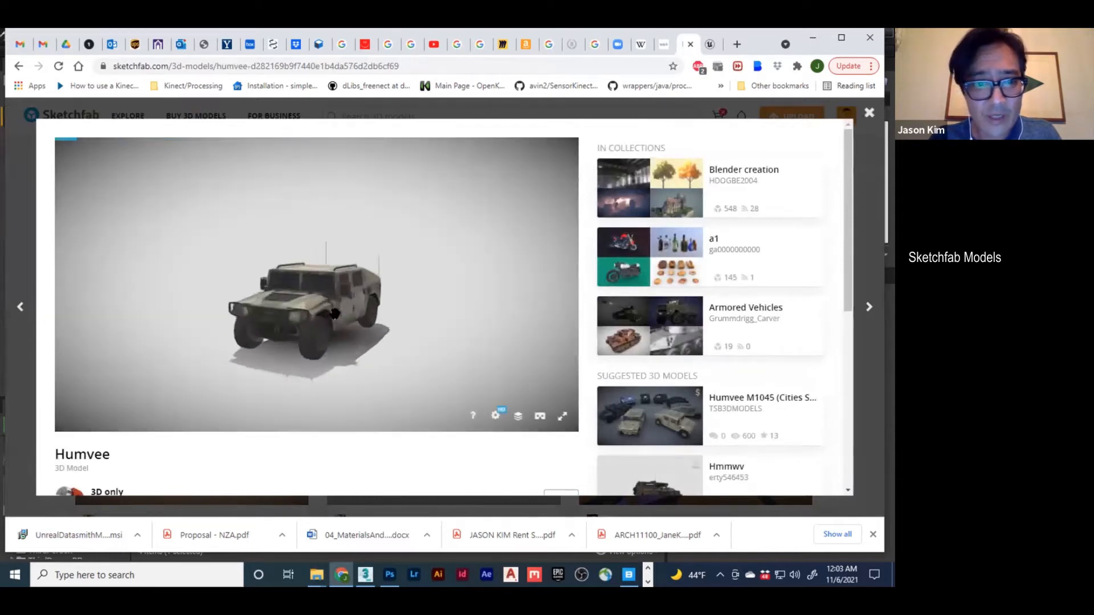
{"action": "mouse_move", "coordinate": [385, 324]}
{"action": "left_mouse_down"}
{"action": "mouse_move", "coordinate": [296, 317]}
{"action": "mouse_move", "coordinate": [401, 312]}
{"action": "left_mouse_up"}
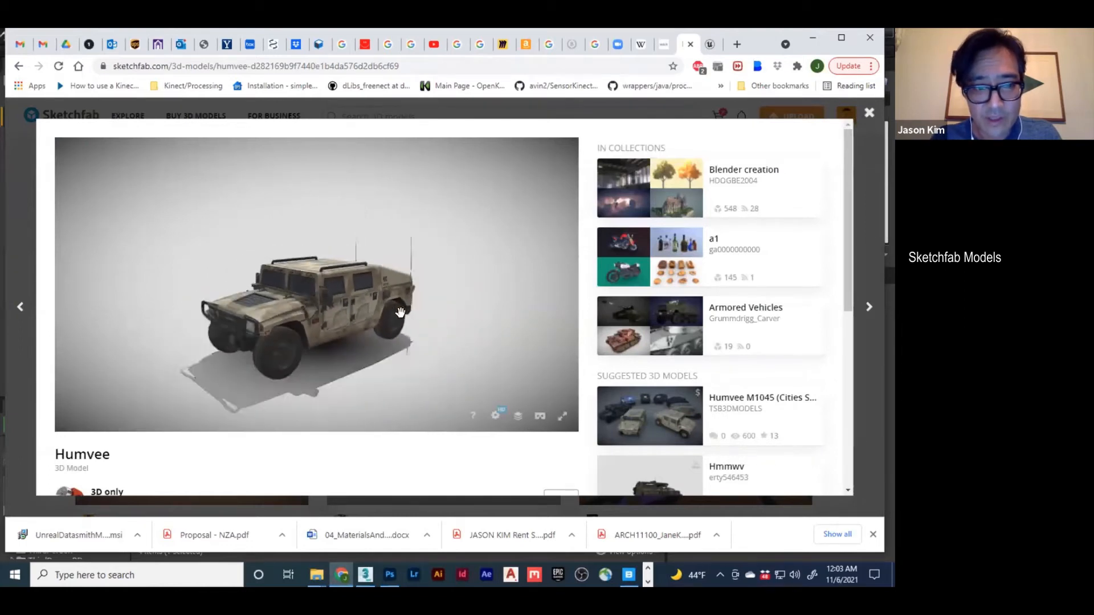
Review the Humvee model's description, license, tags, and triangle and vertex counts
{"action": "scroll", "coordinate": [379, 449], "scroll_direction": "down", "scroll_amount": 5}
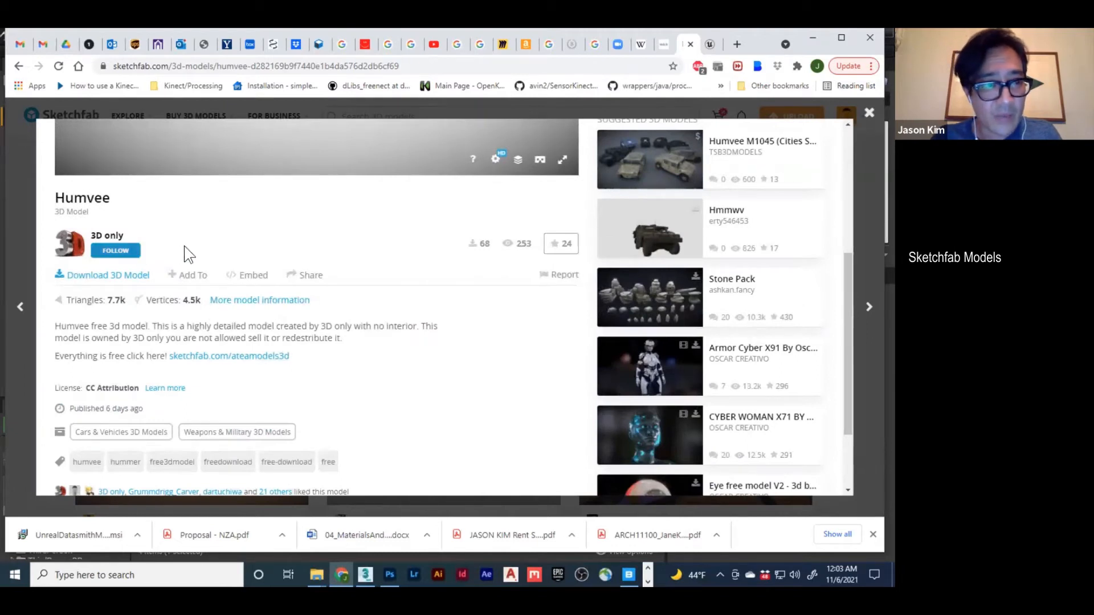
{"action": "scroll", "coordinate": [183, 245], "scroll_direction": "down", "scroll_amount": 2}
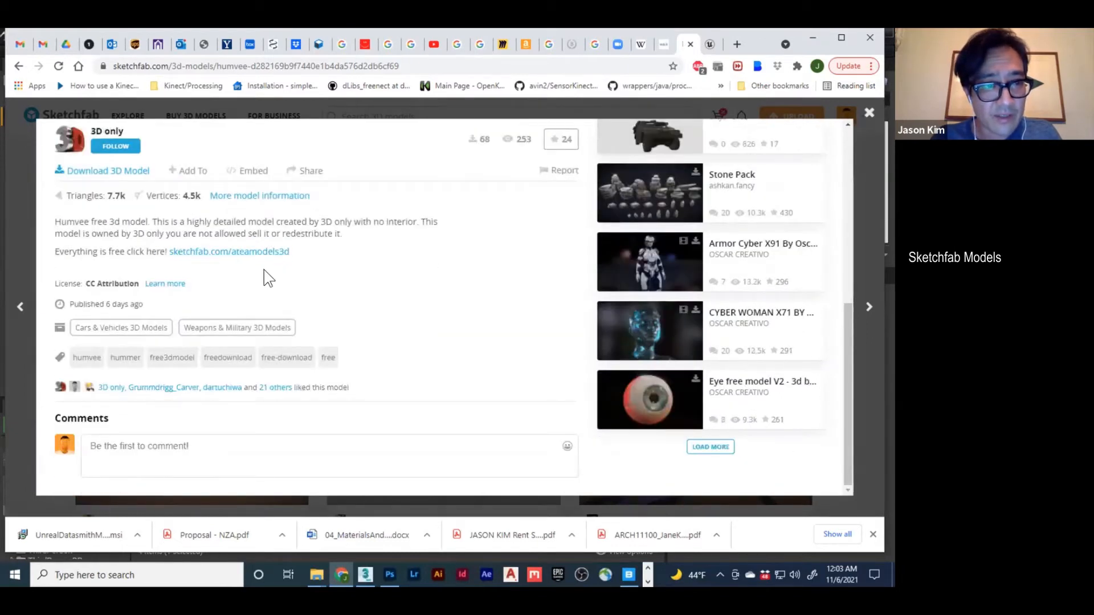
{"action": "scroll", "coordinate": [312, 286], "scroll_direction": "up", "scroll_amount": 1}
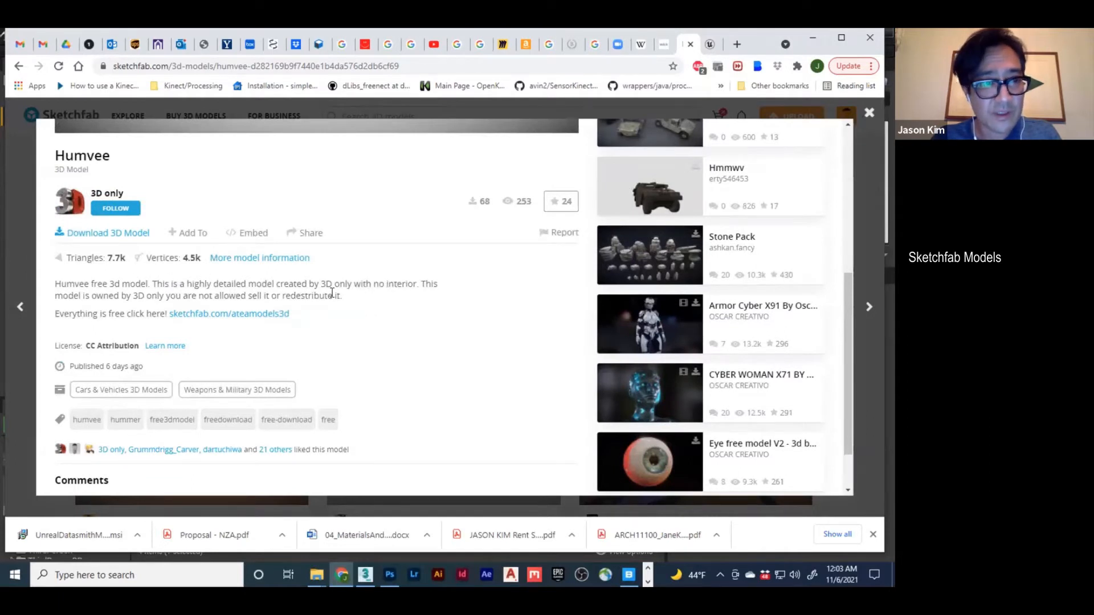
{"action": "double_click", "coordinate": [111, 258]}
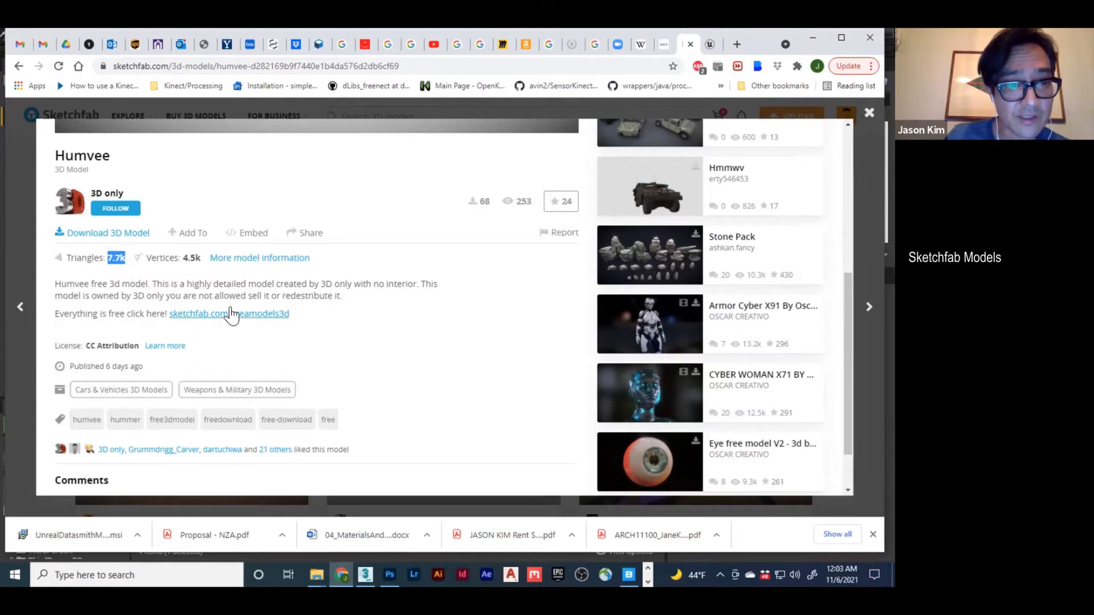
{"action": "scroll", "coordinate": [219, 353], "scroll_direction": "up", "scroll_amount": 1}
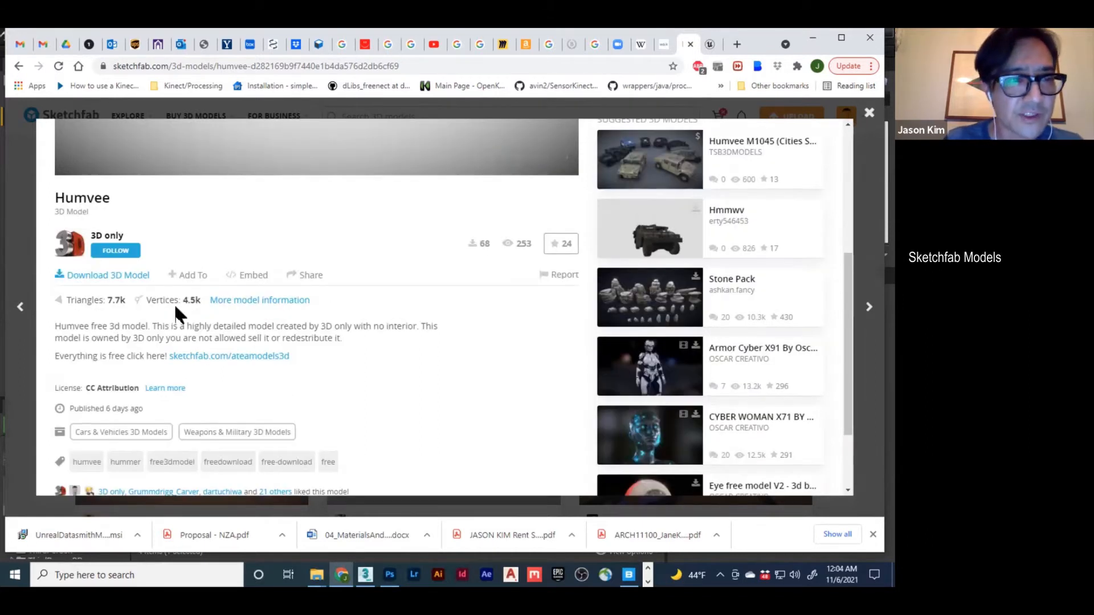
Review the Humvee's licensing information and available formats, and download the model in its original obj format
{"action": "left_click", "coordinate": [123, 277]}
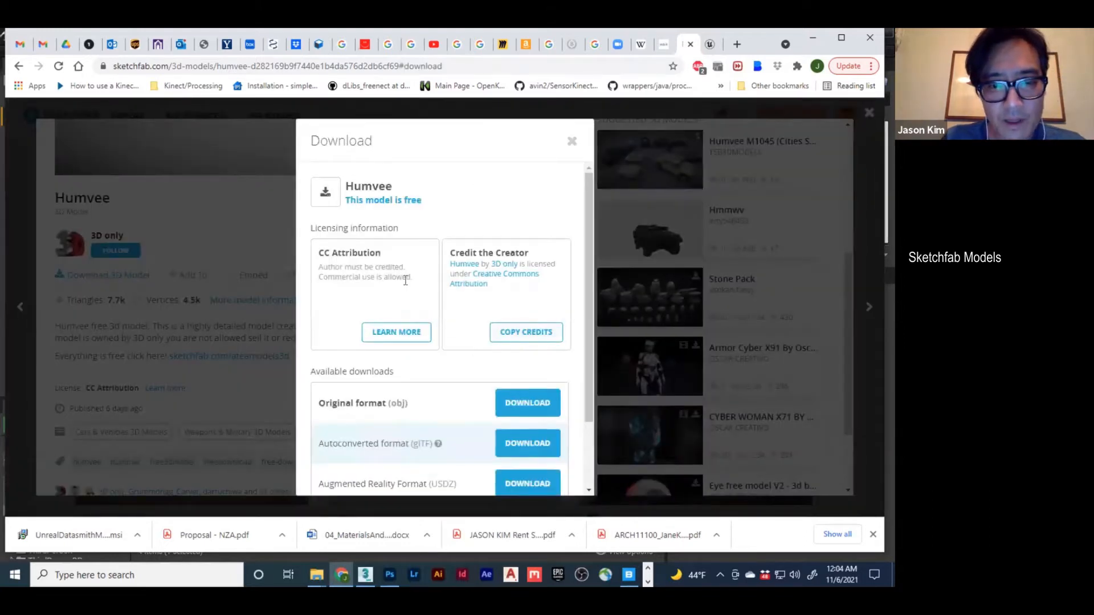
{"action": "scroll", "coordinate": [405, 281], "scroll_direction": "down", "scroll_amount": 2}
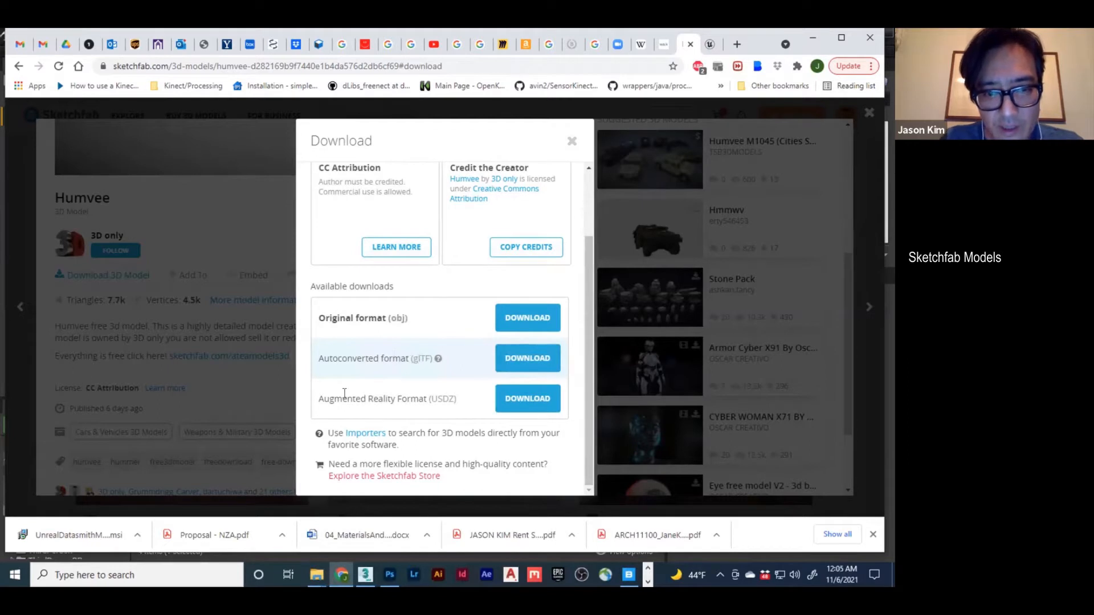
{"action": "scroll", "coordinate": [539, 322], "scroll_direction": "up", "scroll_amount": 2}
{"action": "scroll", "coordinate": [539, 322], "scroll_direction": "down", "scroll_amount": 2}
{"action": "left_click", "coordinate": [536, 322]}
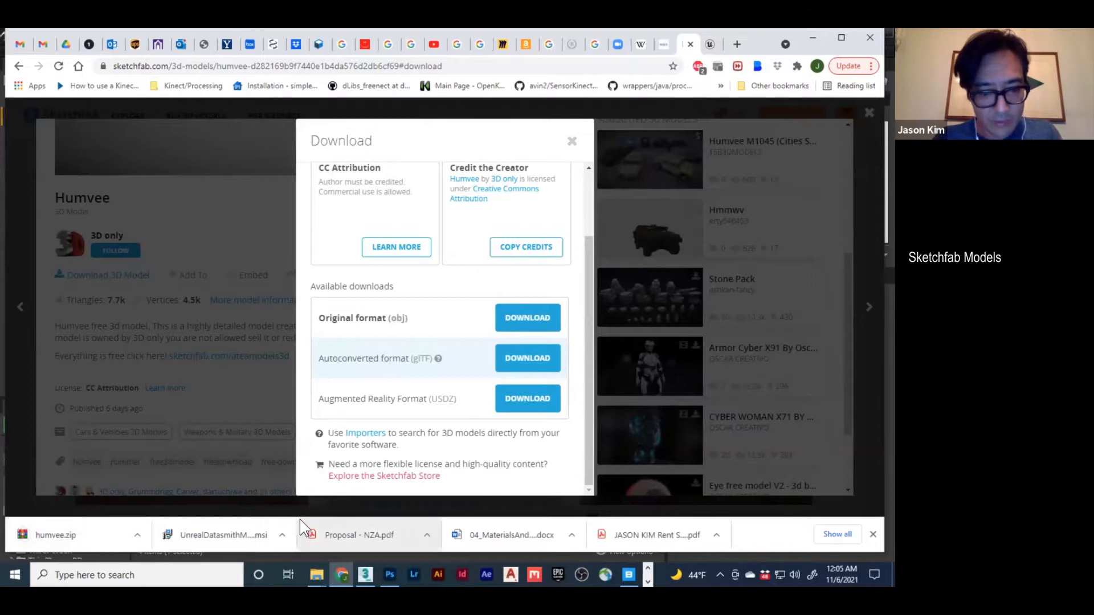
Switch to File Explorer and cut the humvee ZIP archive from the Downloads folder
{"action": "key", "text": "alt+Tab"}
{"action": "key", "text": "alt+Tab"}
{"action": "key", "text": "alt+Tab"}
{"action": "key", "text": "alt+Tab"}
{"action": "key", "text": "alt+Tab"}
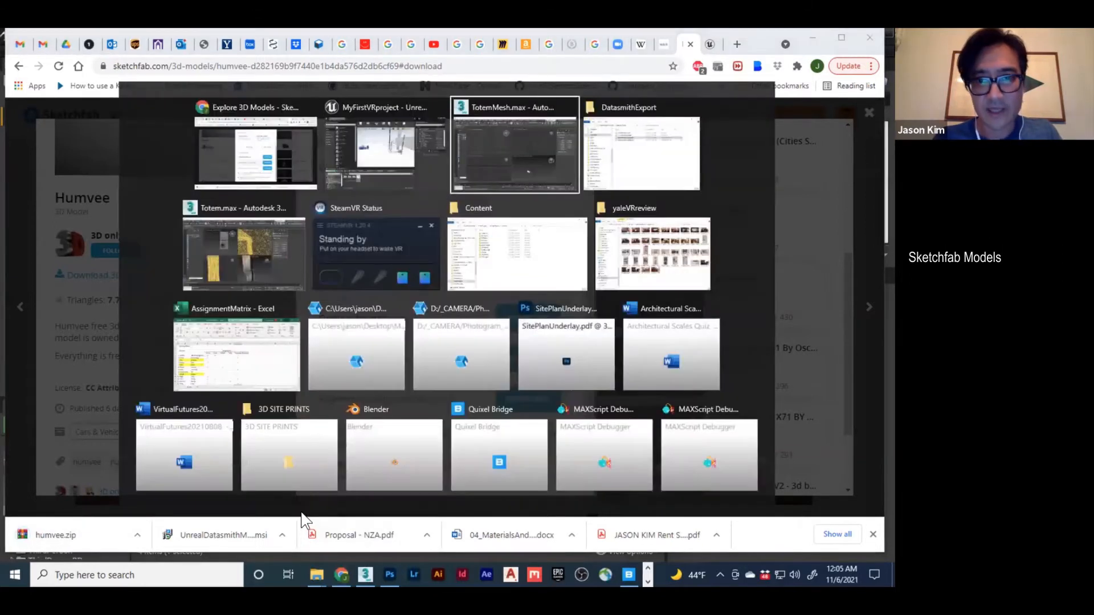
{"action": "key", "text": "alt+Tab"}
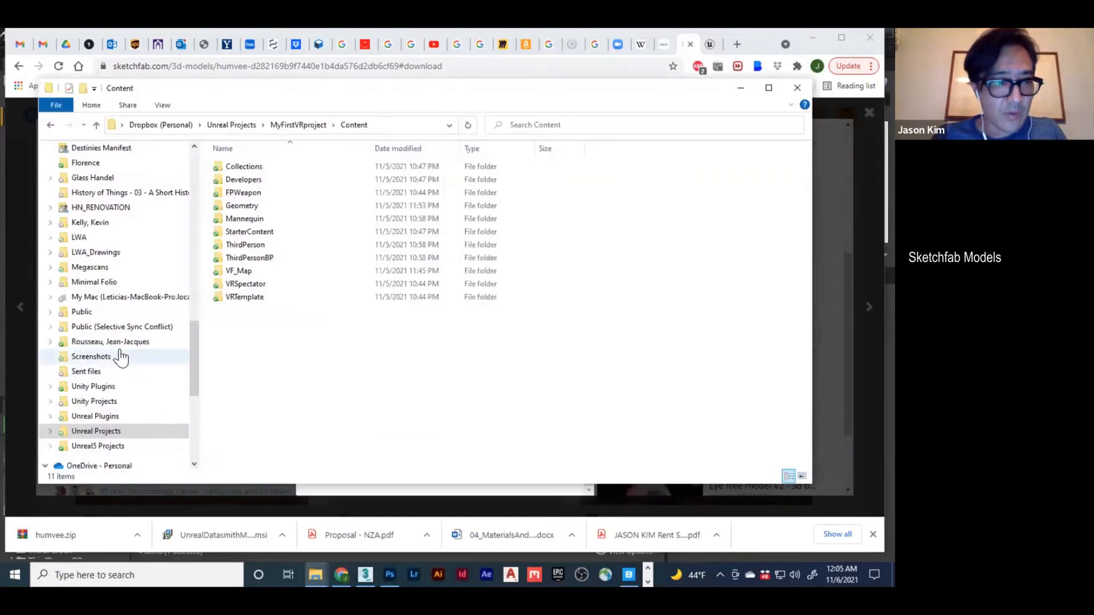
{"action": "scroll", "coordinate": [115, 318], "scroll_direction": "up", "scroll_amount": 15}
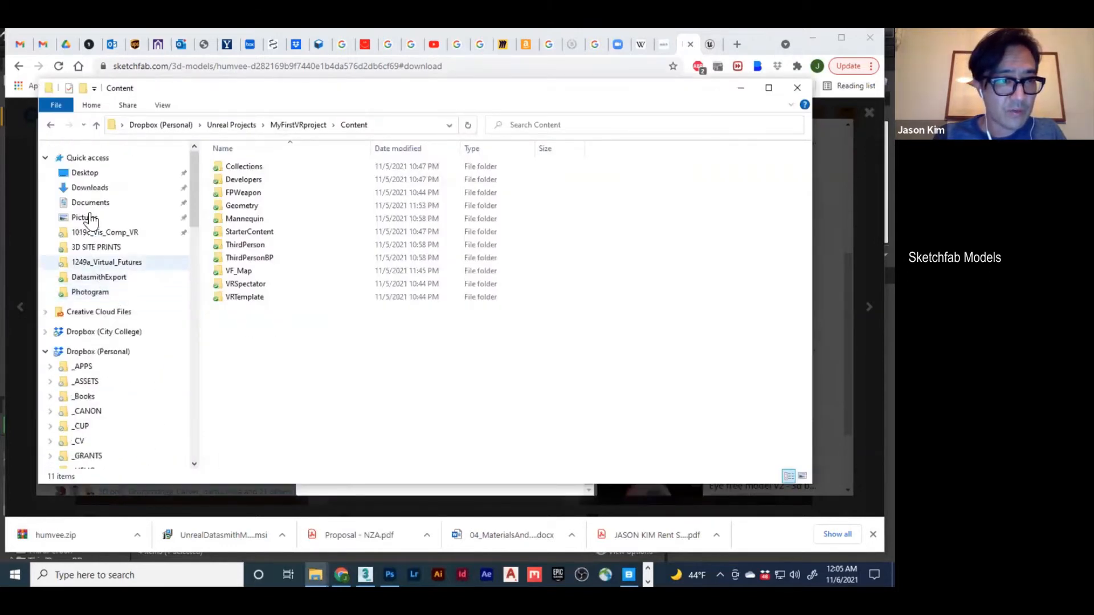
{"action": "left_click", "coordinate": [88, 188]}
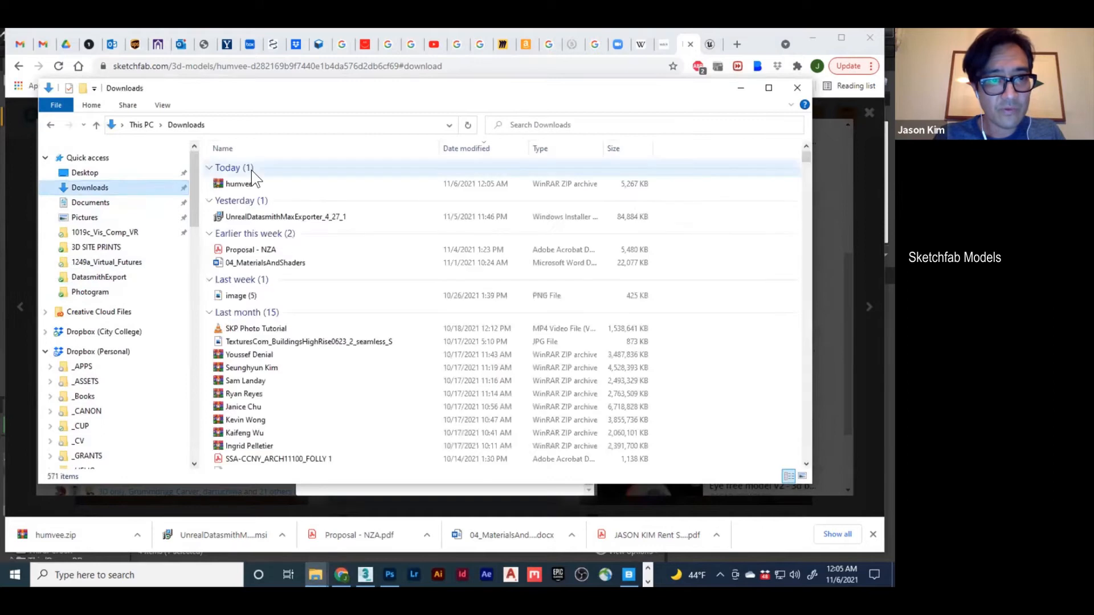
{"action": "left_click", "coordinate": [224, 182]}
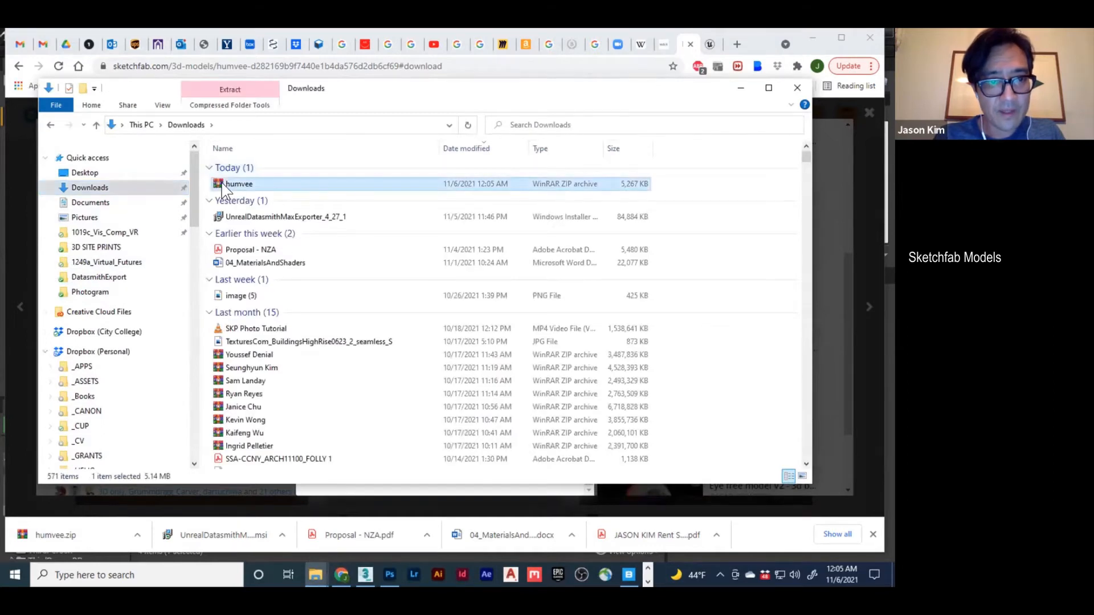
{"action": "right_click", "coordinate": [224, 188]}
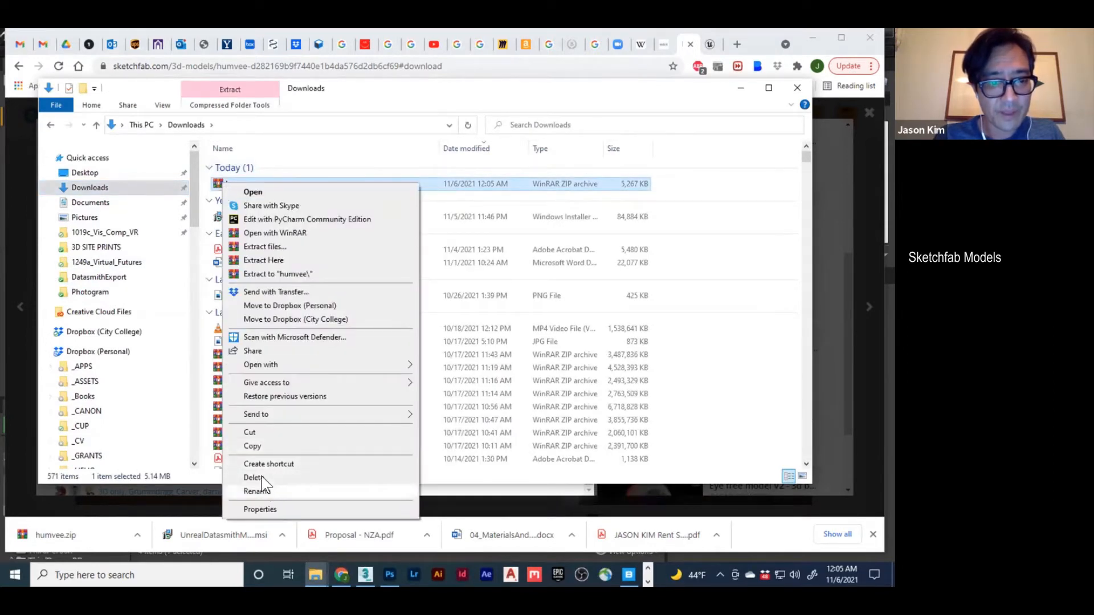
{"action": "left_click", "coordinate": [255, 433]}
Switch to the DatasmithExport folder window and go up through MeshModelingTutorial to the YALE folder
{"action": "key", "text": "alt+Tab"}
{"action": "key", "text": "alt+Tab"}
{"action": "key", "text": "alt+Tab"}
{"action": "key", "text": "alt+Tab"}
{"action": "key", "text": "alt+Tab"}
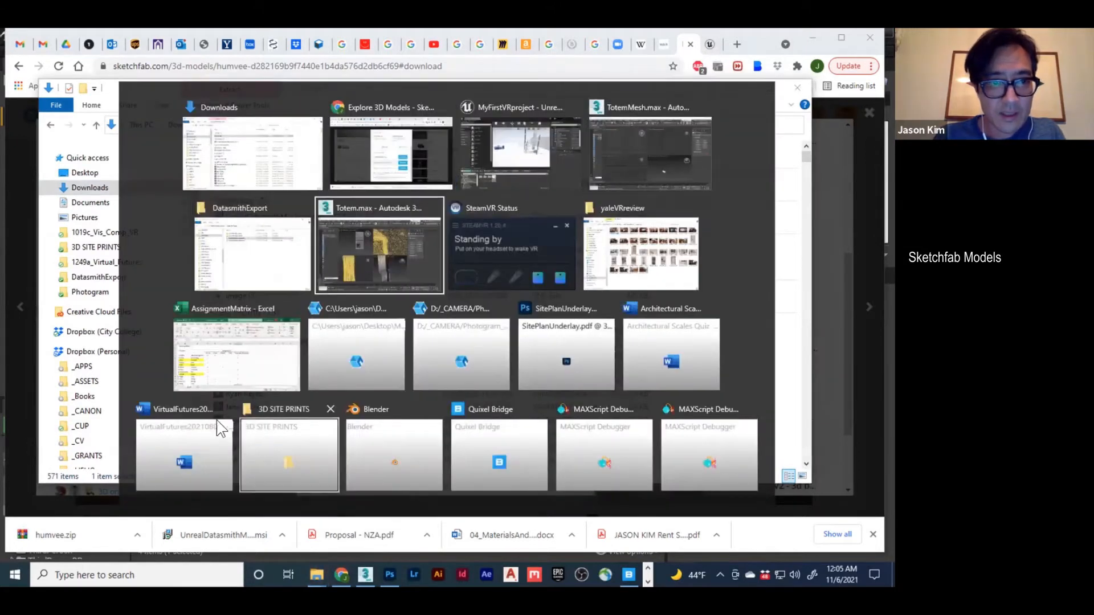
{"action": "left_click", "coordinate": [259, 231], "text": "alt"}
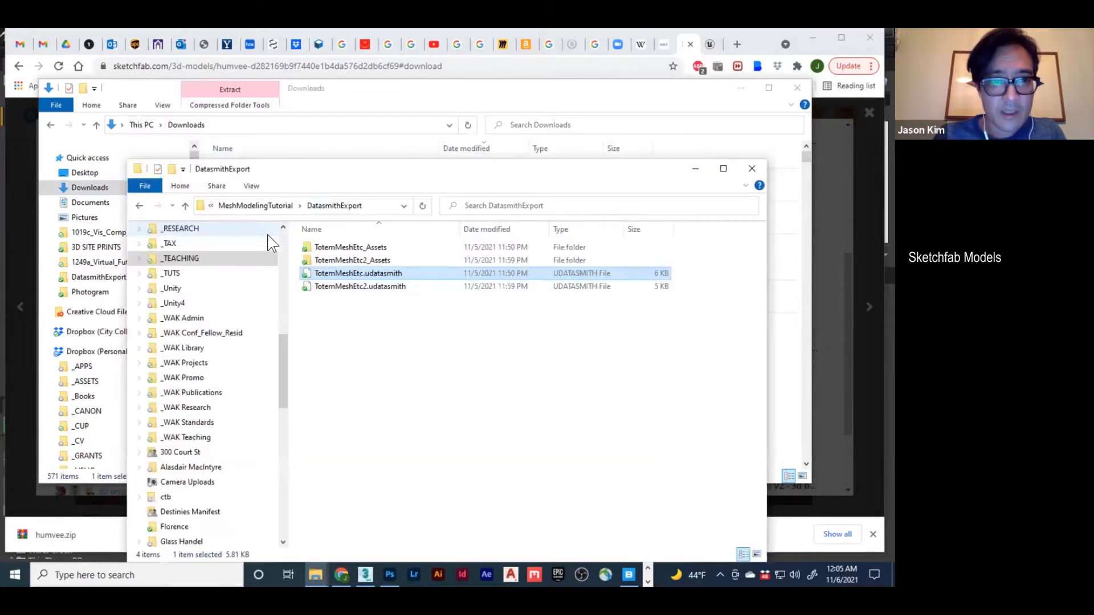
{"action": "left_click", "coordinate": [279, 205]}
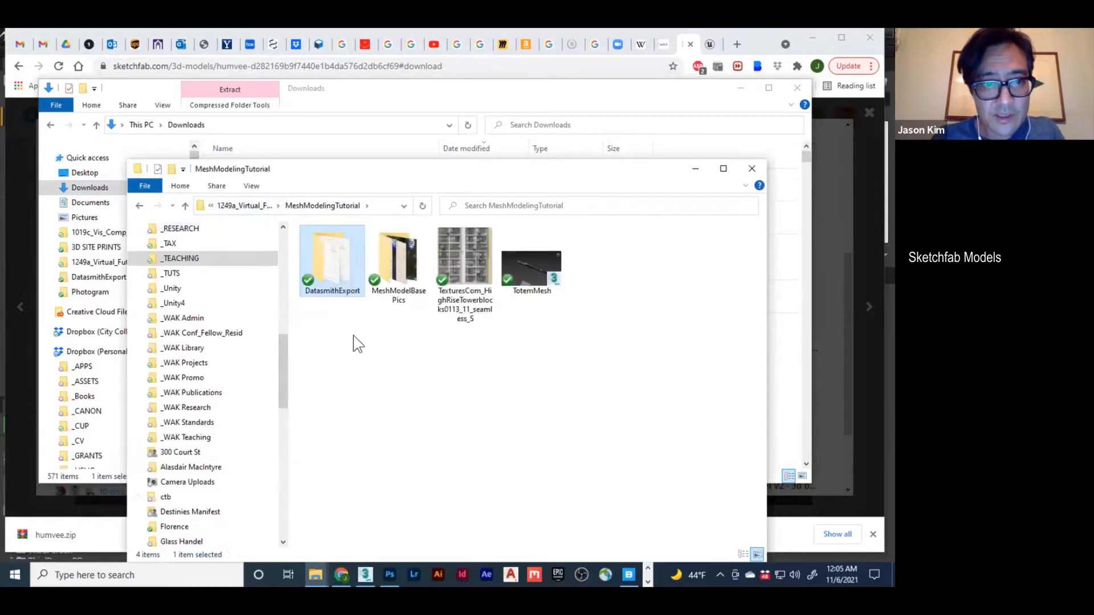
{"action": "left_click", "coordinate": [240, 207]}
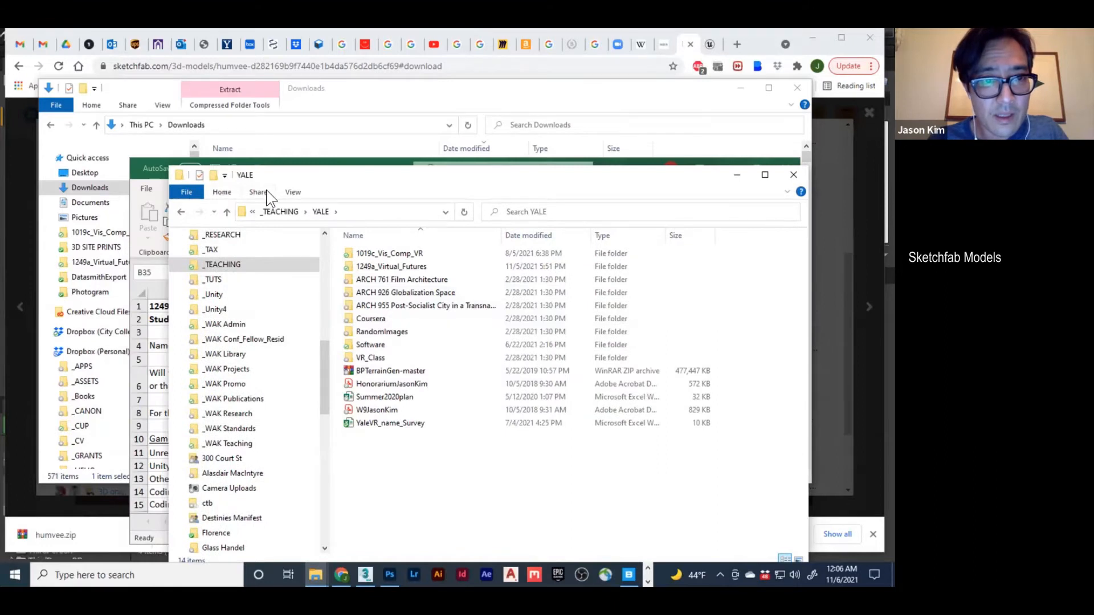
Create a new folder named Assets inside the YALE folder
{"action": "left_click", "coordinate": [263, 192]}
{"action": "left_click", "coordinate": [220, 192]}
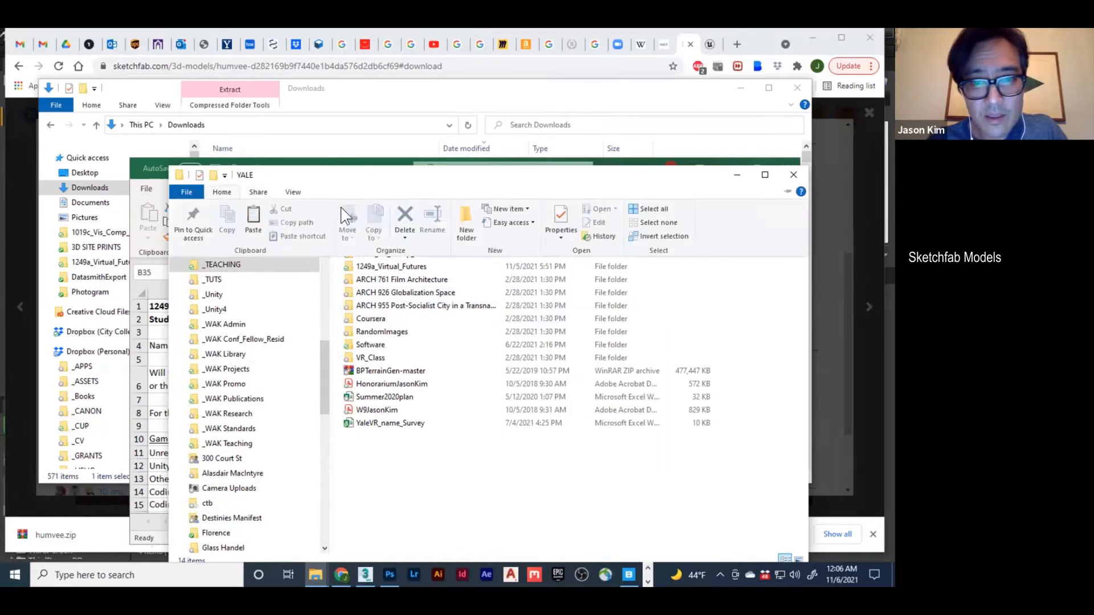
{"action": "left_click", "coordinate": [466, 223]}
{"action": "type", "text": "Assets"}
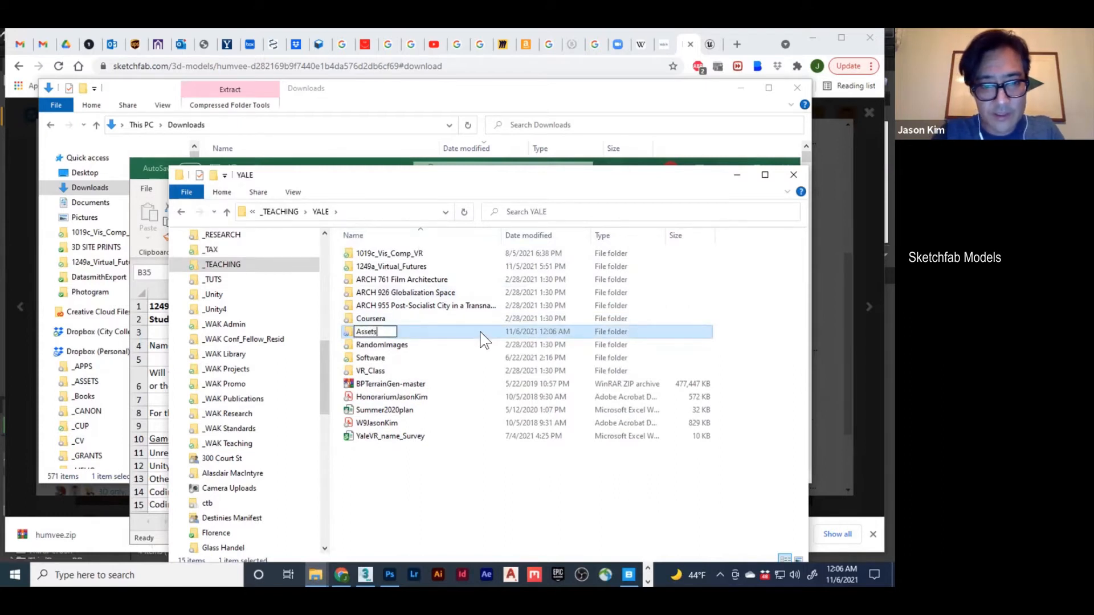
{"action": "key", "text": "Return"}
Open the Assets folder and paste the cut humvee archive into it
{"action": "double_click", "coordinate": [480, 333]}
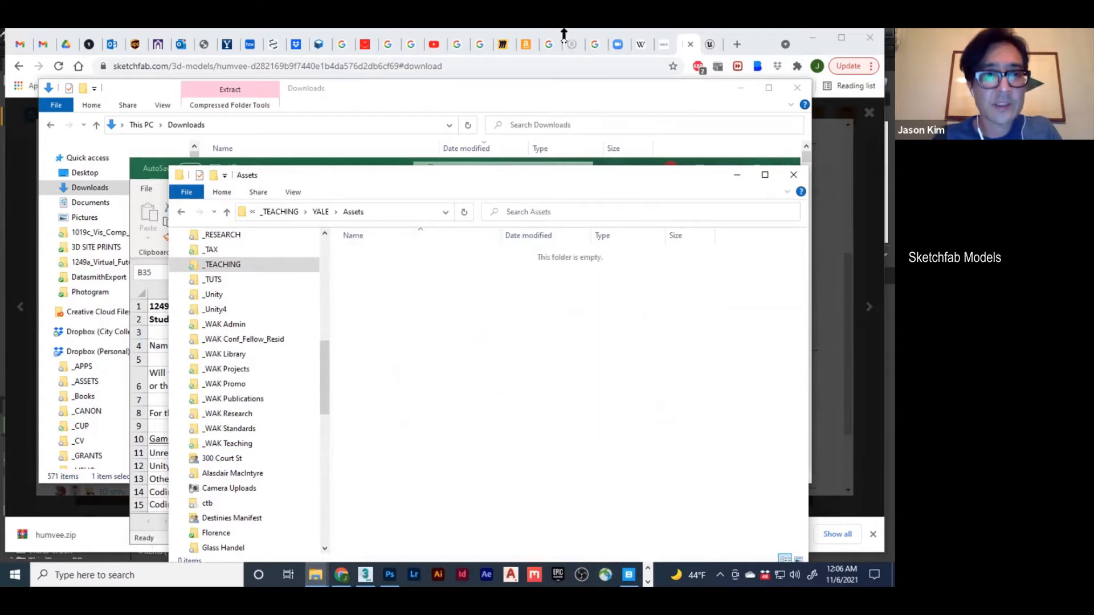
{"action": "right_click", "coordinate": [396, 313]}
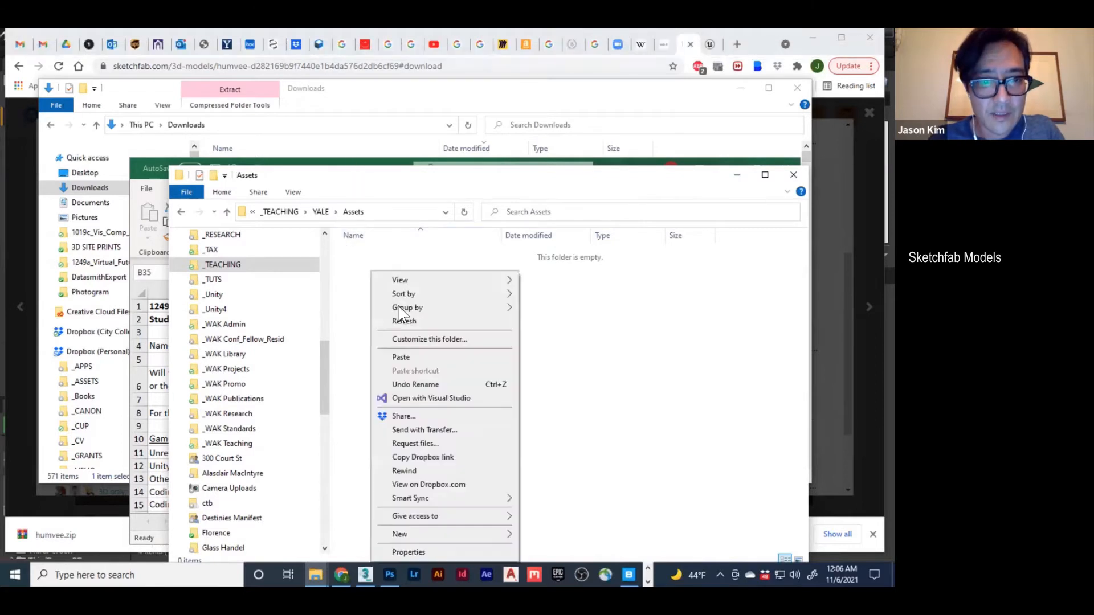
{"action": "left_click", "coordinate": [421, 354]}
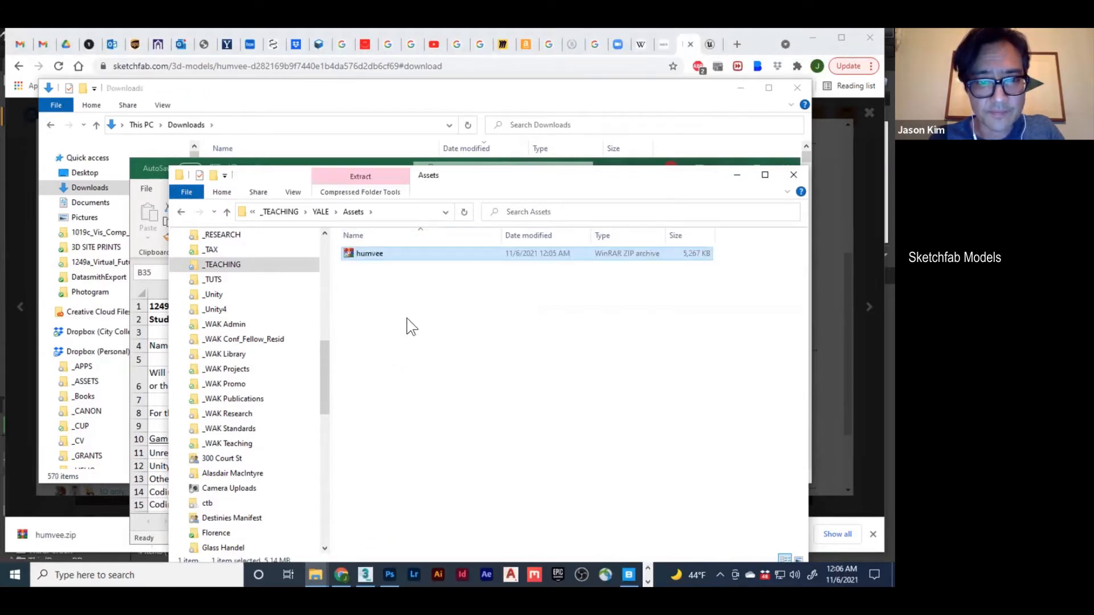
Create a new folder named Humvee inside the Assets folder
{"action": "right_click", "coordinate": [360, 272]}
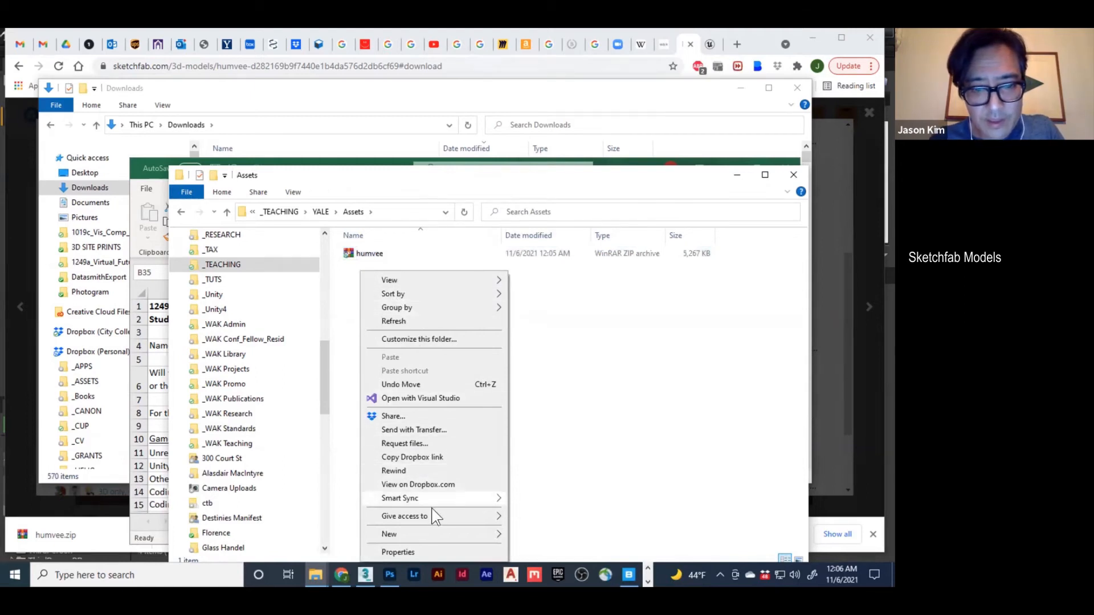
{"action": "mouse_move", "coordinate": [484, 531]}
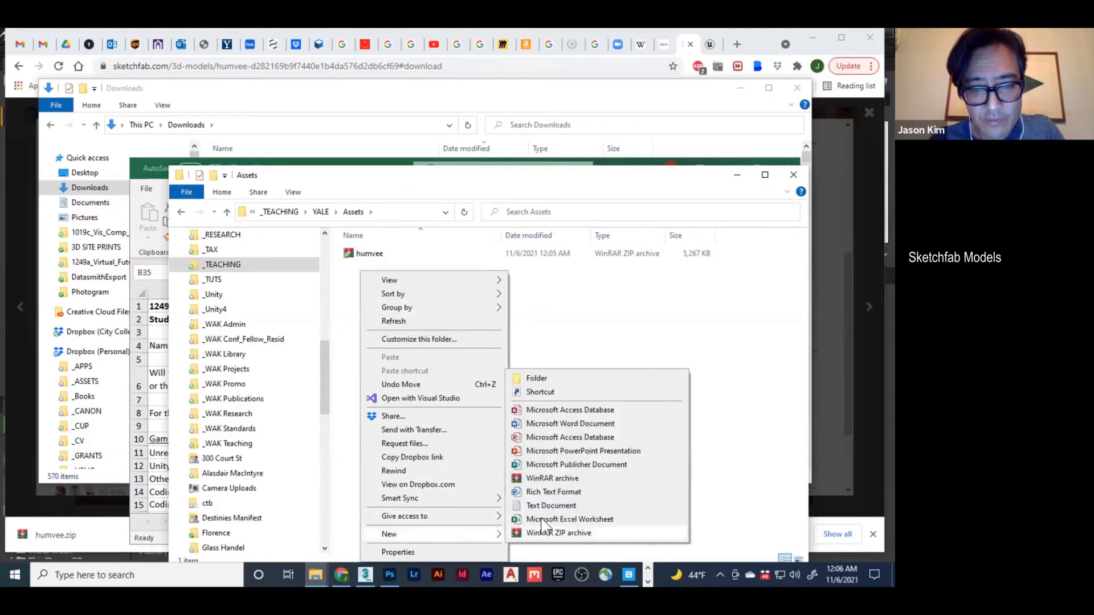
{"action": "left_click", "coordinate": [559, 380]}
{"action": "type", "text": "Humvee"}
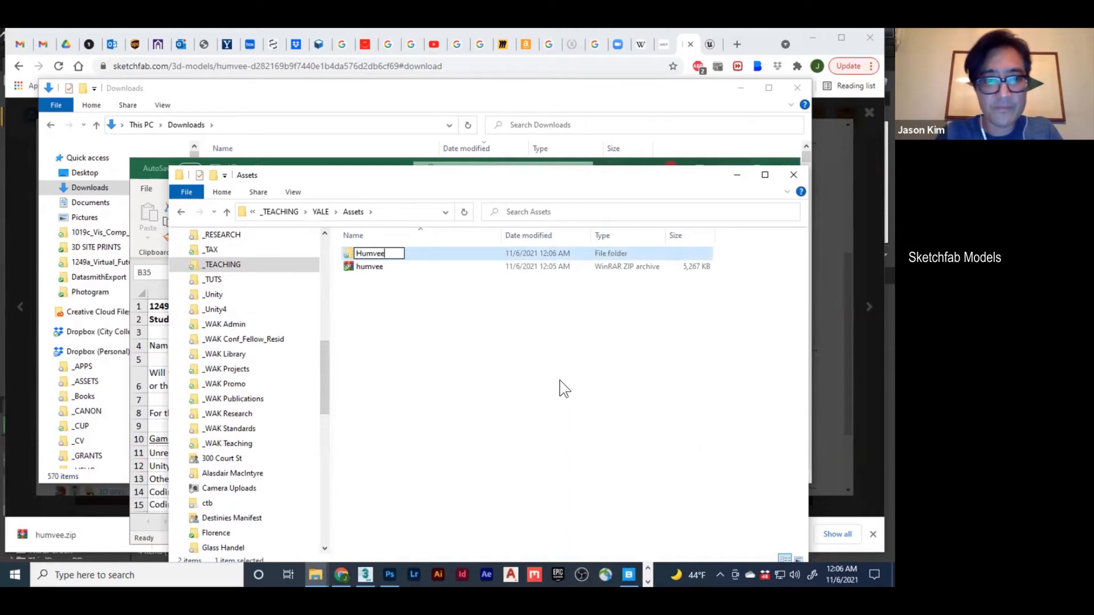
{"action": "key", "text": "Return"}
Move the humvee archive into the Humvee folder, extract it there and select the Humvee 3D Object file
{"action": "left_click_drag", "start_coordinate": [354, 267], "coordinate": [353, 250]}
{"action": "double_click", "coordinate": [365, 253]}
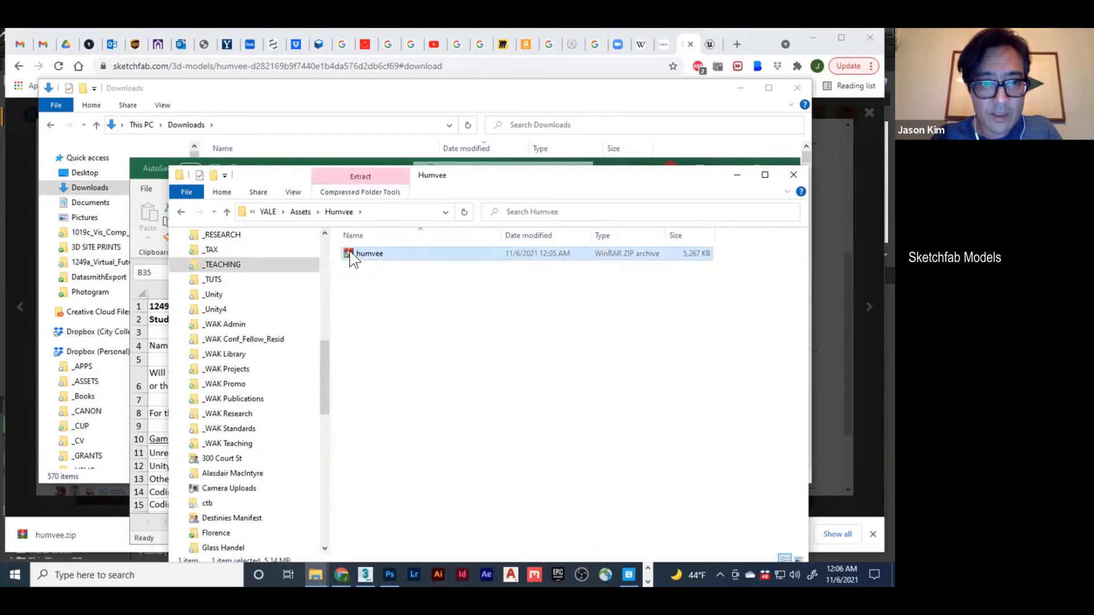
{"action": "right_click", "coordinate": [353, 254]}
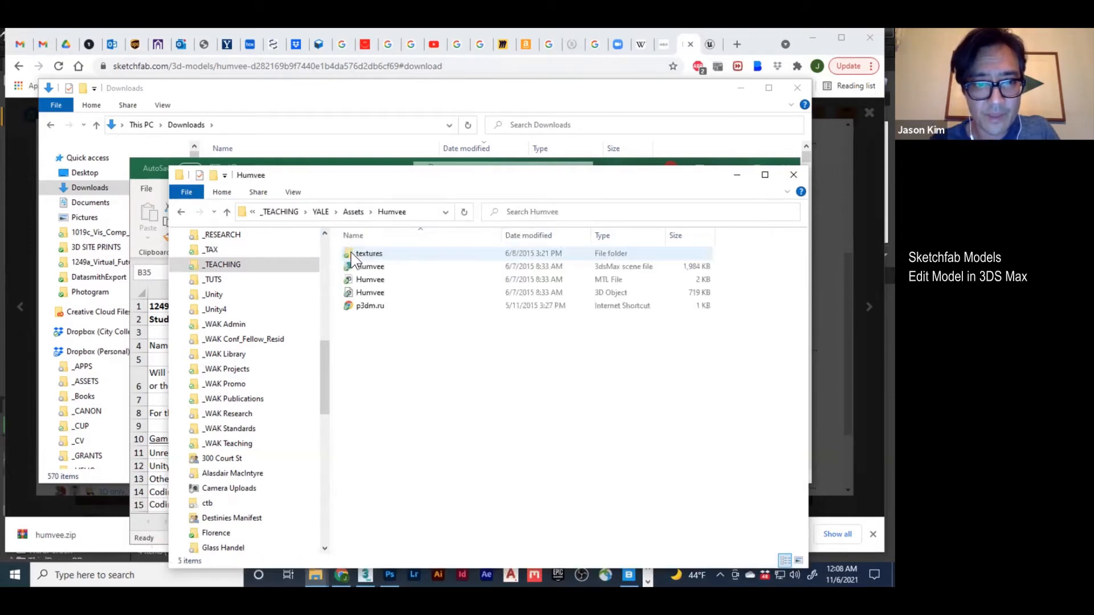
{"action": "left_click", "coordinate": [347, 281]}
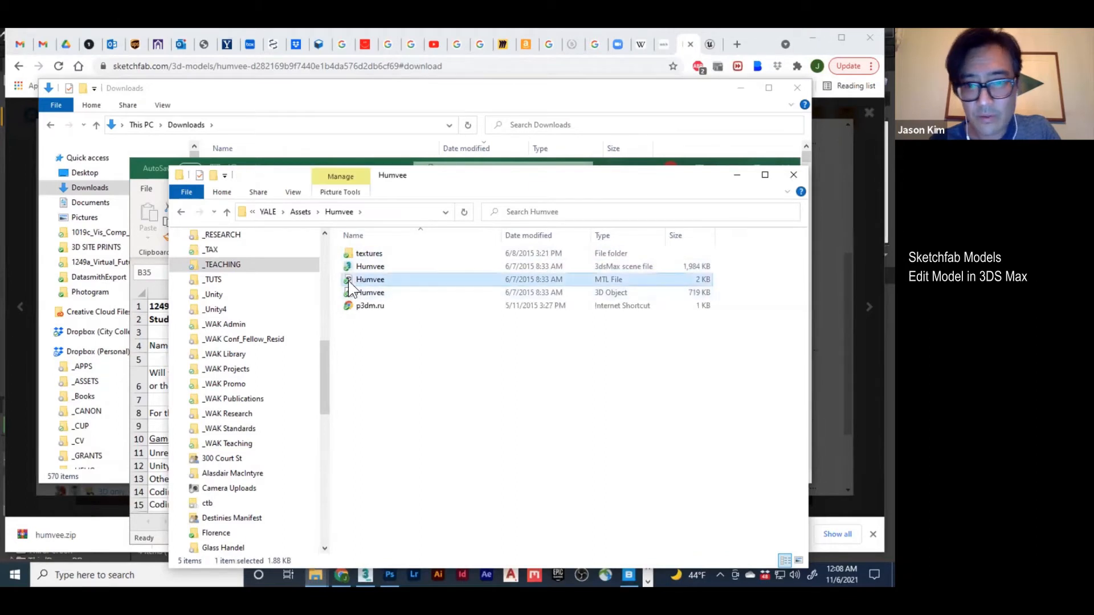
{"action": "left_click", "coordinate": [350, 291]}
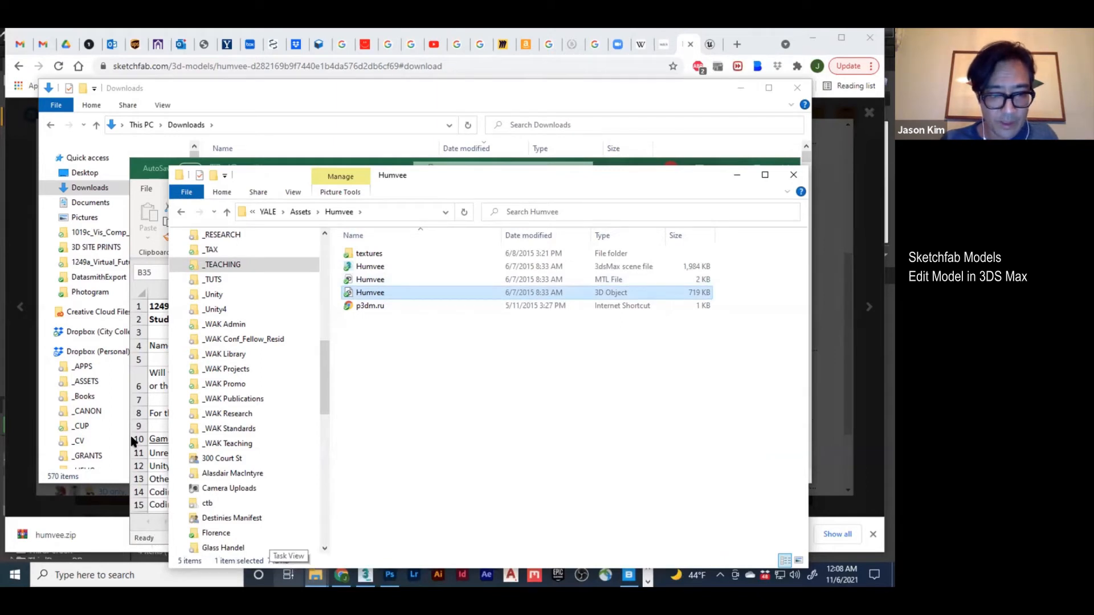
Switch to the 3ds Max 2022 window that has Totem.max open and start a new empty scene
{"action": "left_click", "coordinate": [366, 575]}
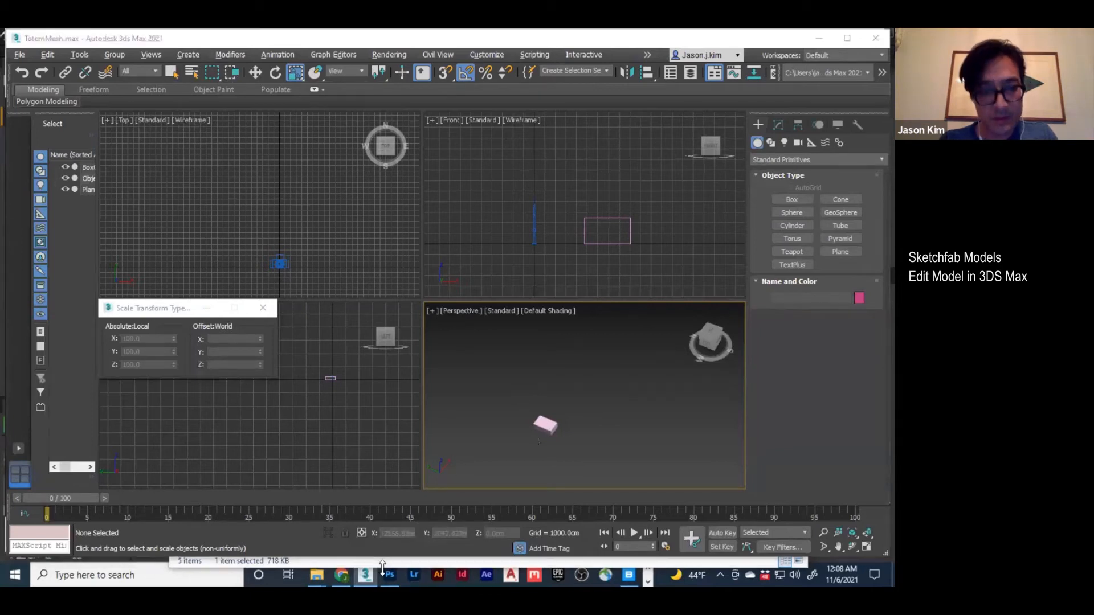
{"action": "key", "text": "alt+Tab"}
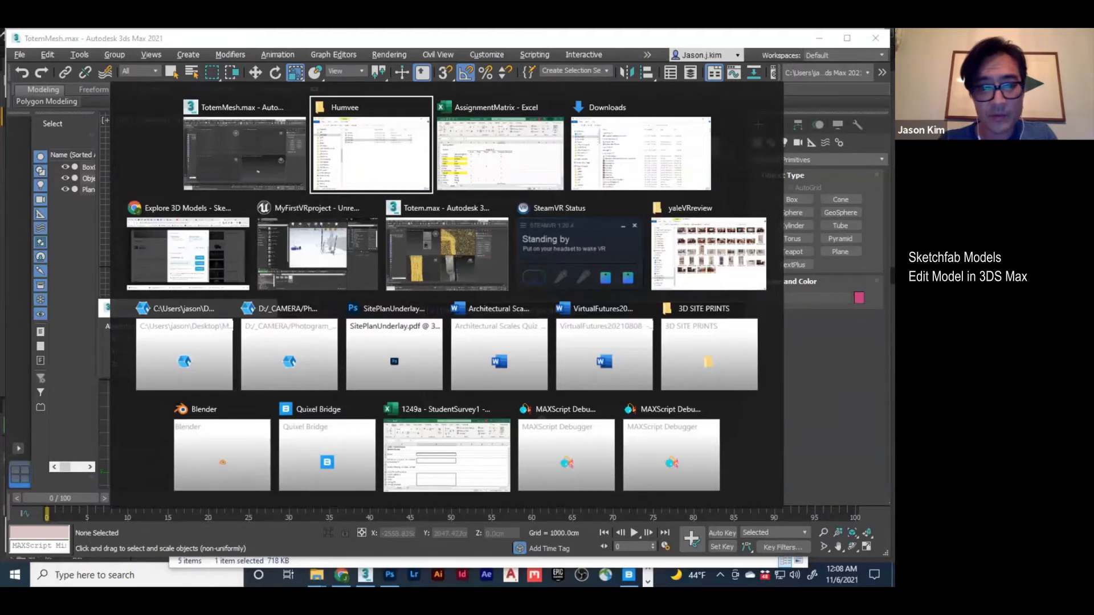
{"action": "left_click", "coordinate": [464, 235]}
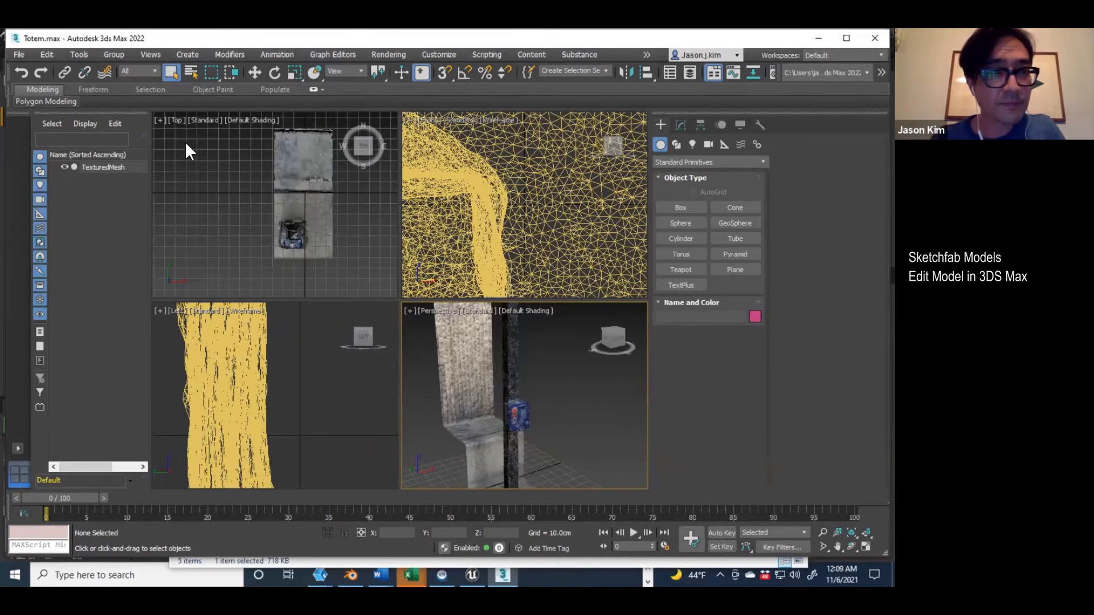
{"action": "left_click", "coordinate": [20, 54]}
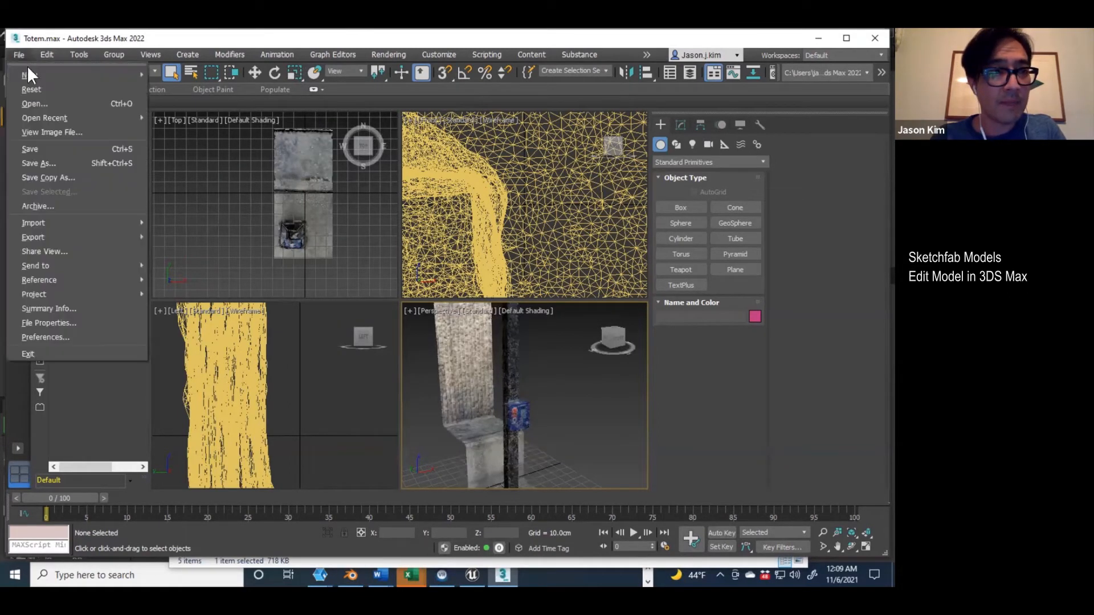
{"action": "mouse_move", "coordinate": [28, 70]}
{"action": "left_click", "coordinate": [160, 72]}
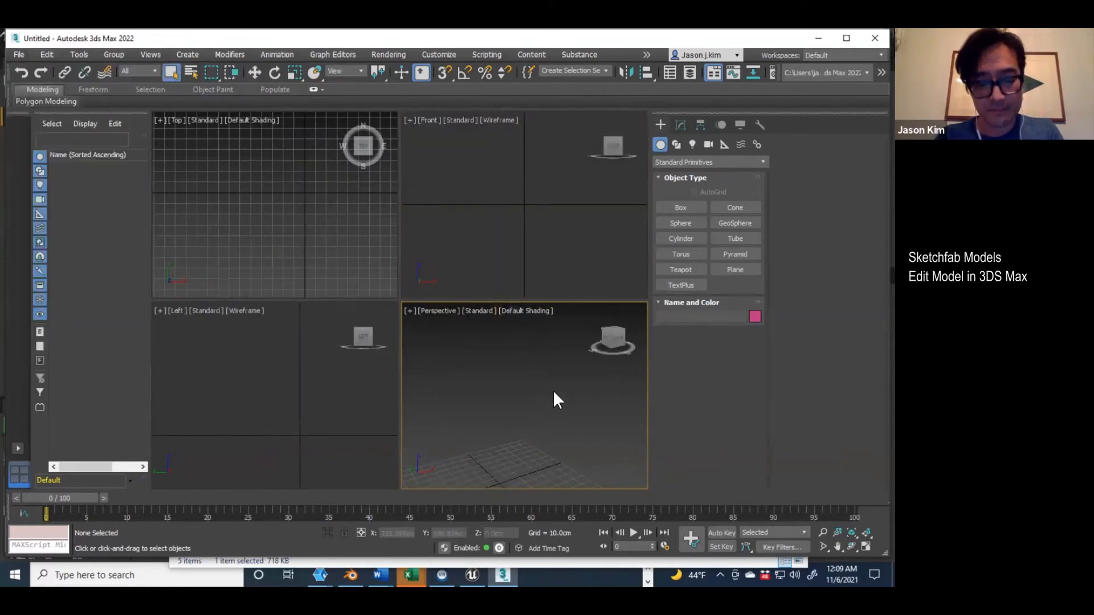
Bring the Humvee folder window over 3ds Max, import the Humvee 3D Object file into the Perspective viewport and place it
{"action": "key", "text": "alt+Tab"}
{"action": "key", "text": "alt+Tab"}
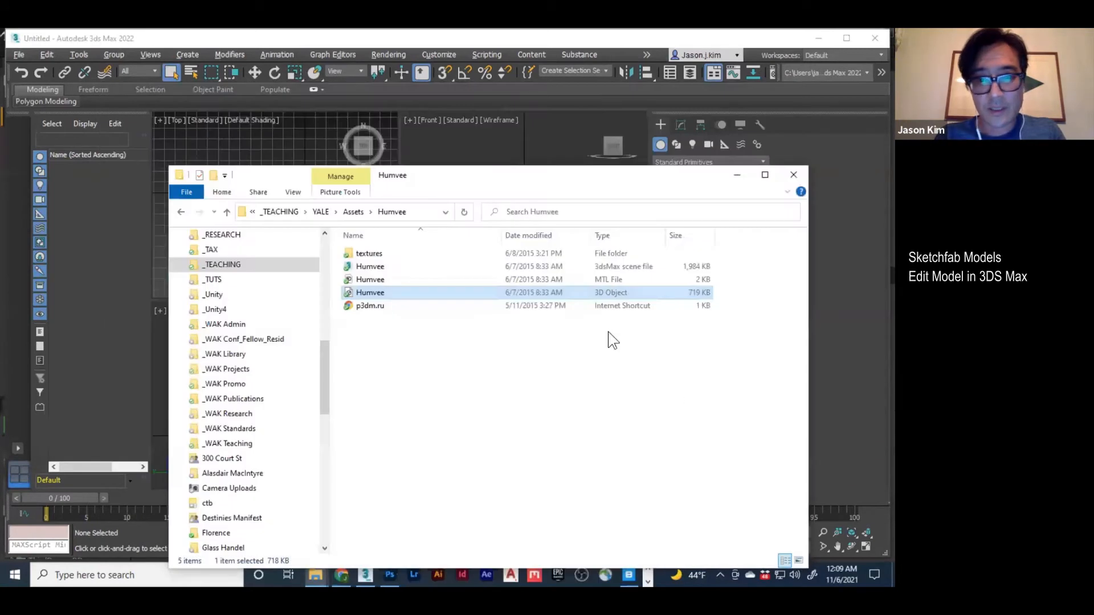
{"action": "left_click_drag", "start_coordinate": [511, 176], "coordinate": [892, 172]}
{"action": "left_click_drag", "start_coordinate": [621, 45], "coordinate": [367, 151]}
{"action": "left_click_drag", "start_coordinate": [79, 266], "coordinate": [555, 465]}
{"action": "left_click", "coordinate": [452, 150]}
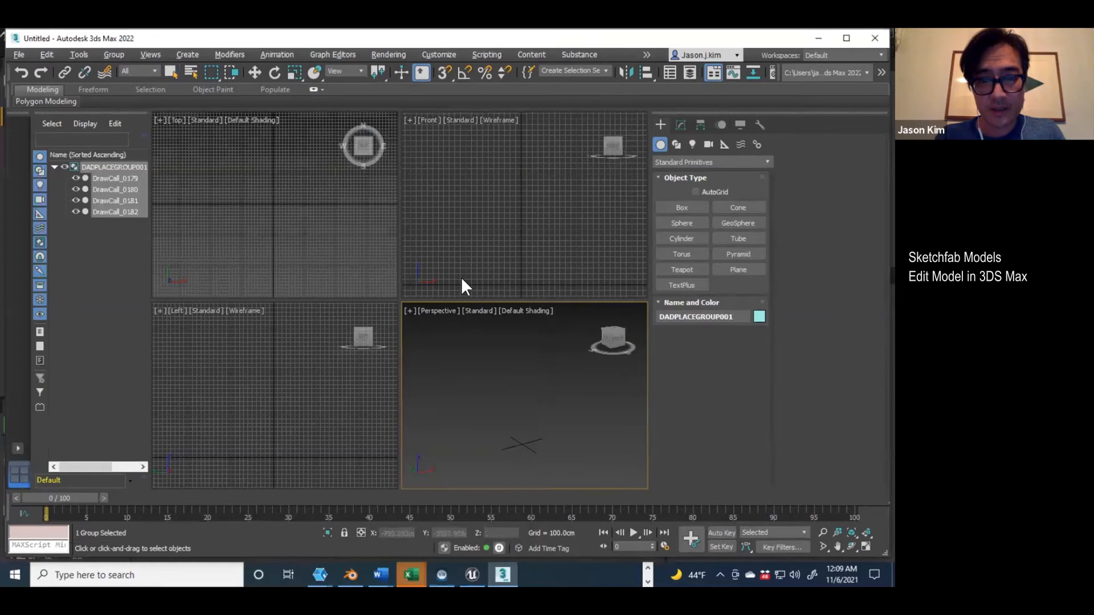
{"action": "left_click", "coordinate": [490, 401]}
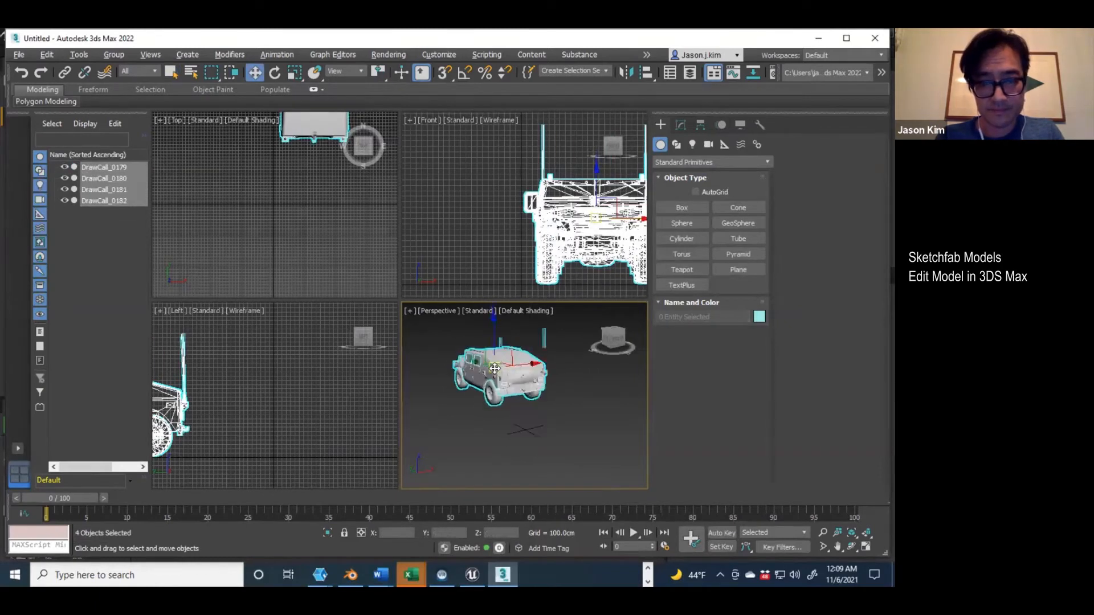
Inspect the imported Humvee, then open the Material Editor and move the Arnold render message window aside
{"action": "scroll", "coordinate": [494, 368], "scroll_direction": "up", "scroll_amount": 2}
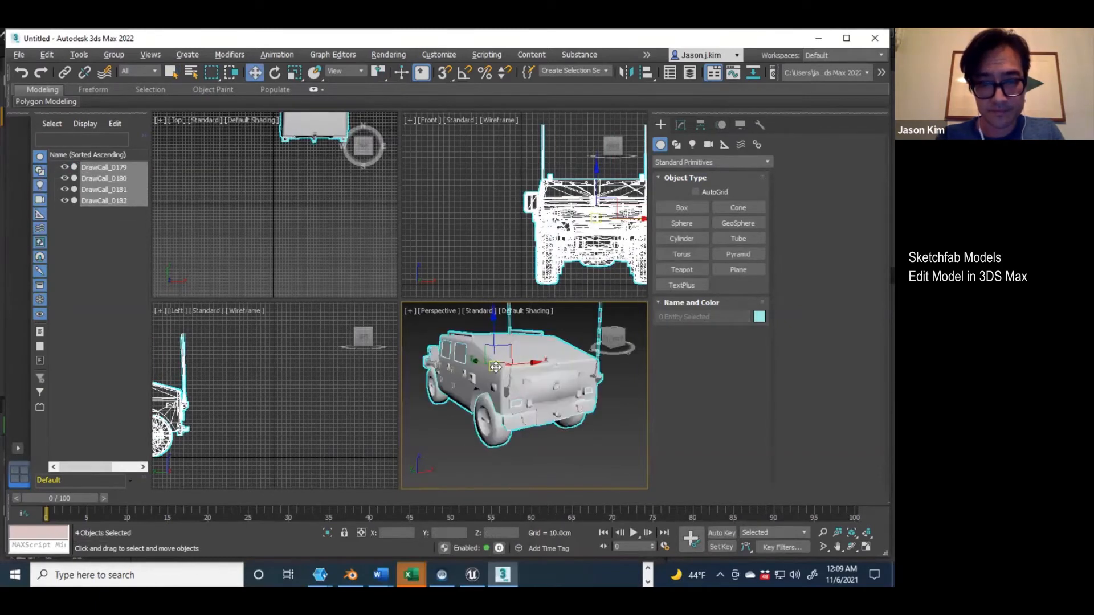
{"action": "middle_click_drag", "start_coordinate": [494, 366], "coordinate": [624, 369], "text": "alt"}
{"action": "scroll", "coordinate": [624, 369], "scroll_direction": "up", "scroll_amount": 5}
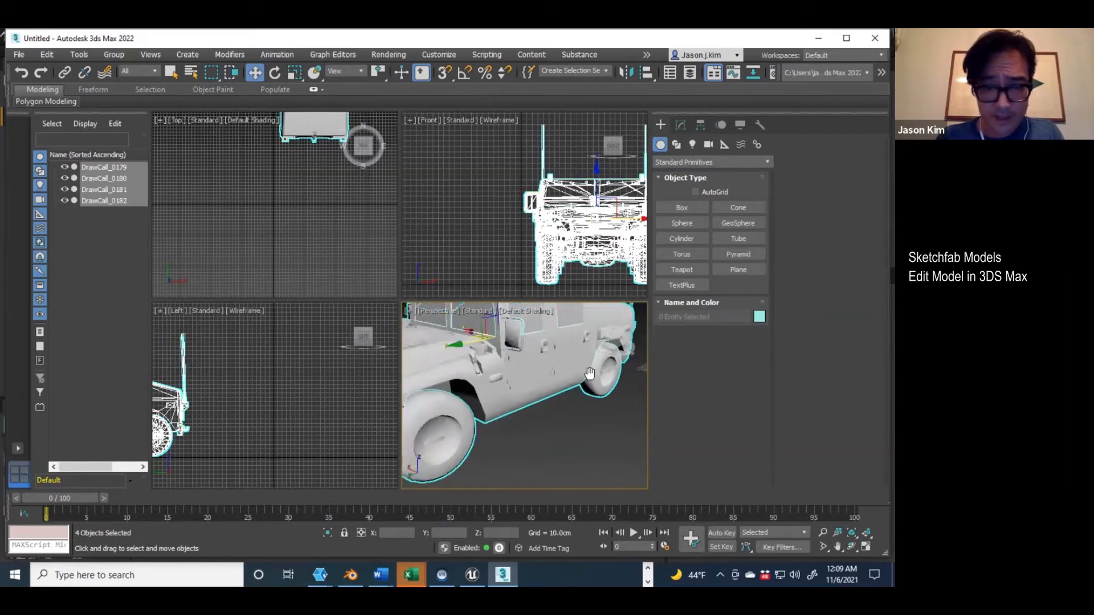
{"action": "scroll", "coordinate": [590, 373], "scroll_direction": "down", "scroll_amount": 4}
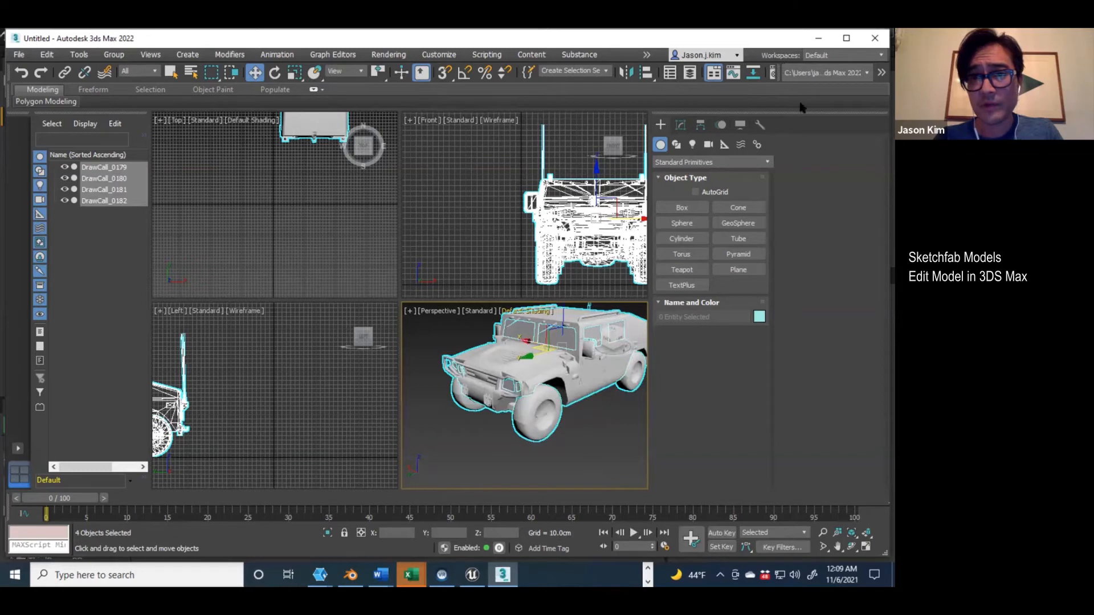
{"action": "left_click", "coordinate": [771, 72]}
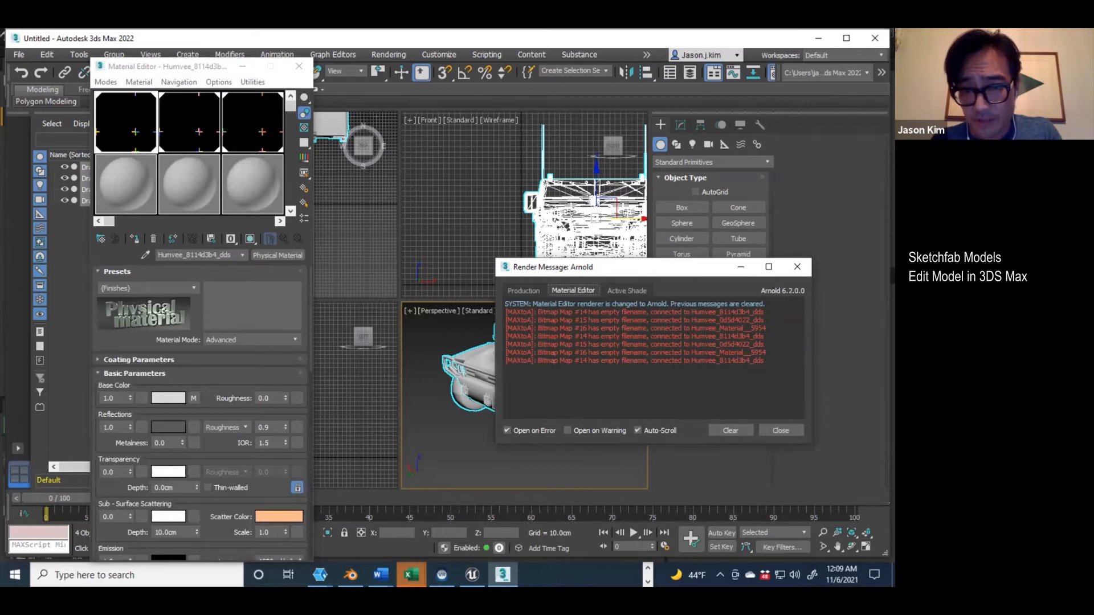
{"action": "left_click_drag", "start_coordinate": [629, 263], "coordinate": [493, 179]}
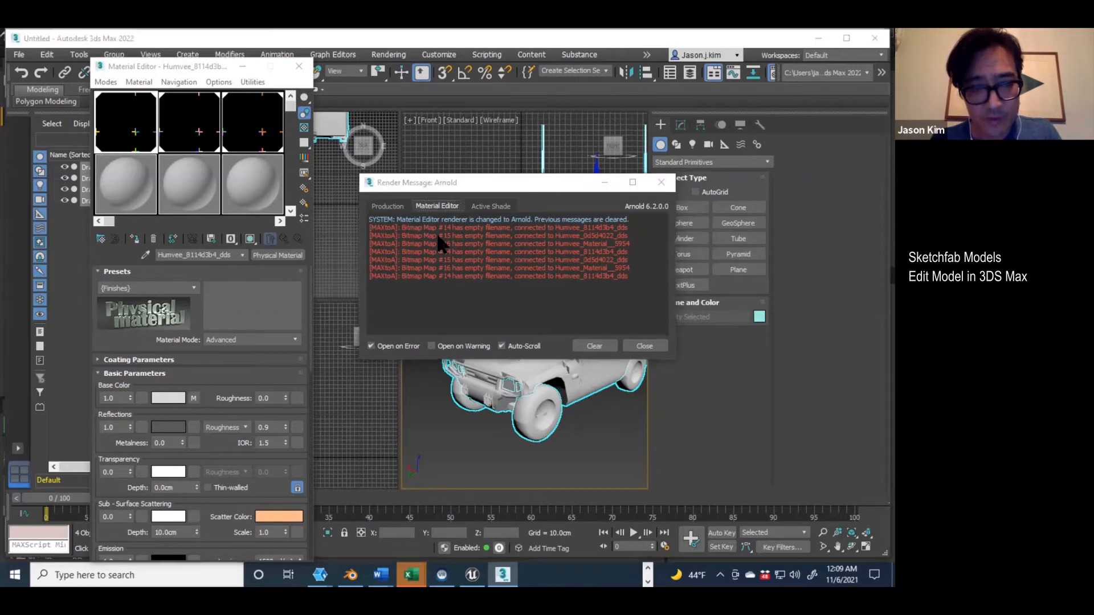
Check the image files in the Humvee textures folder, then return to 3ds Max and close the Arnold render message window
{"action": "key", "text": "alt+Tab"}
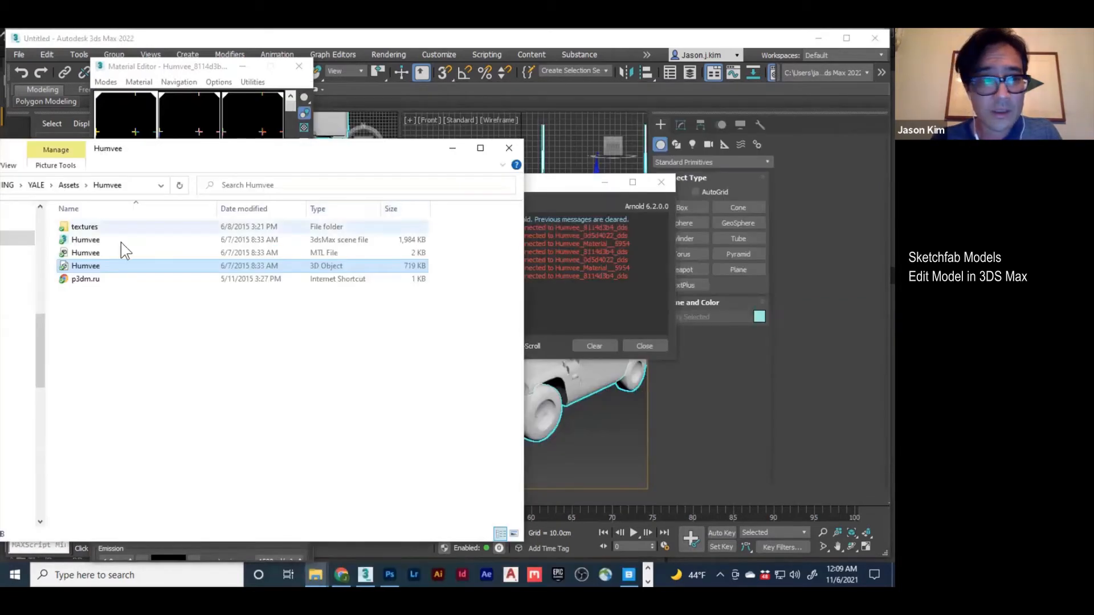
{"action": "left_click", "coordinate": [67, 226]}
{"action": "double_click", "coordinate": [68, 226]}
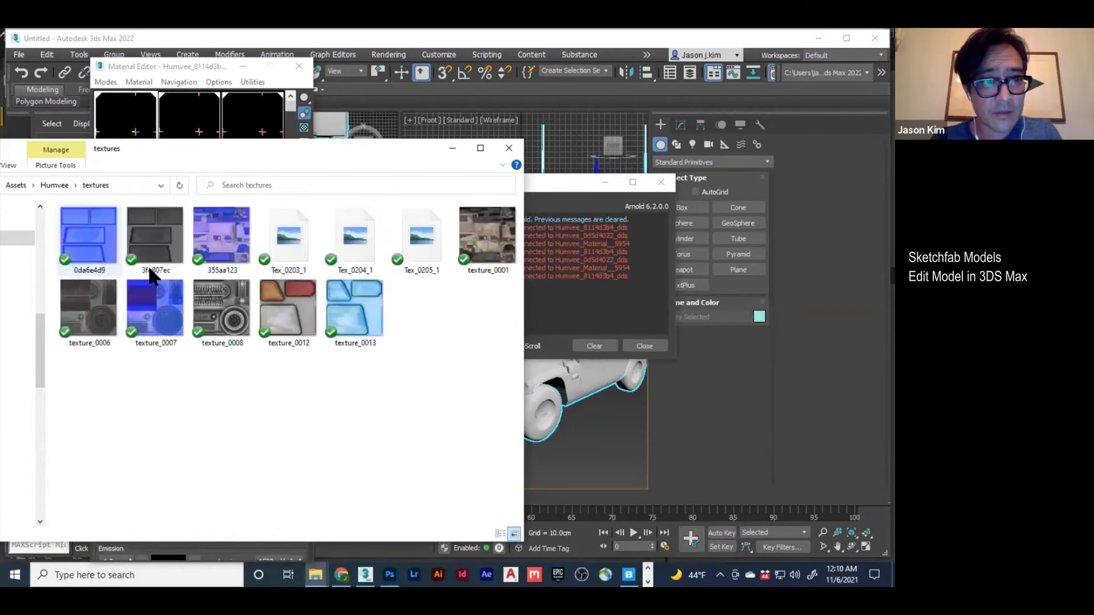
{"action": "left_click", "coordinate": [571, 185]}
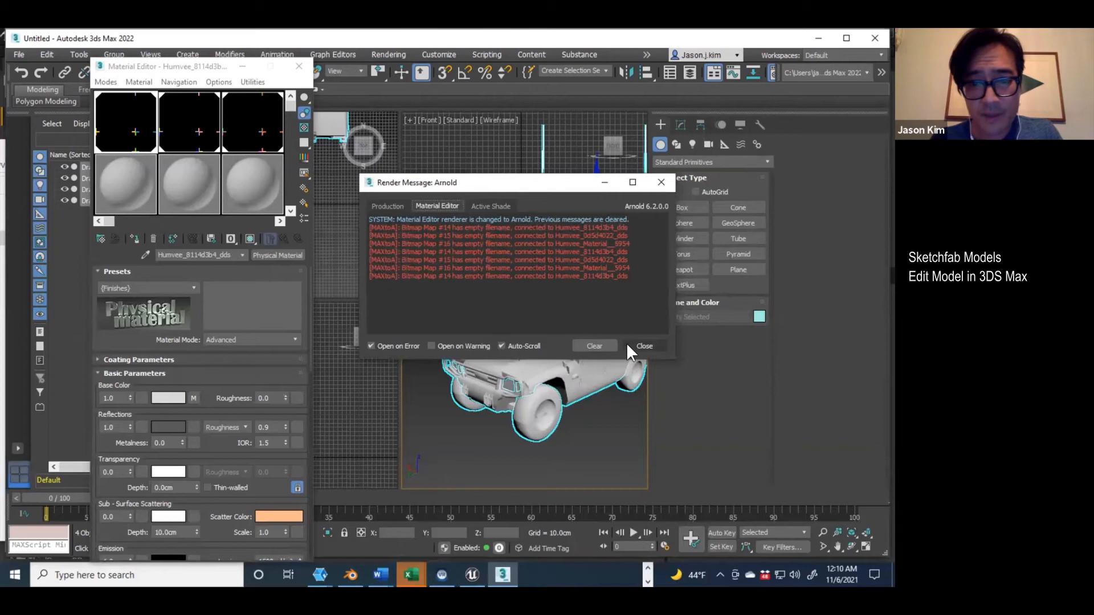
{"action": "left_click", "coordinate": [643, 345]}
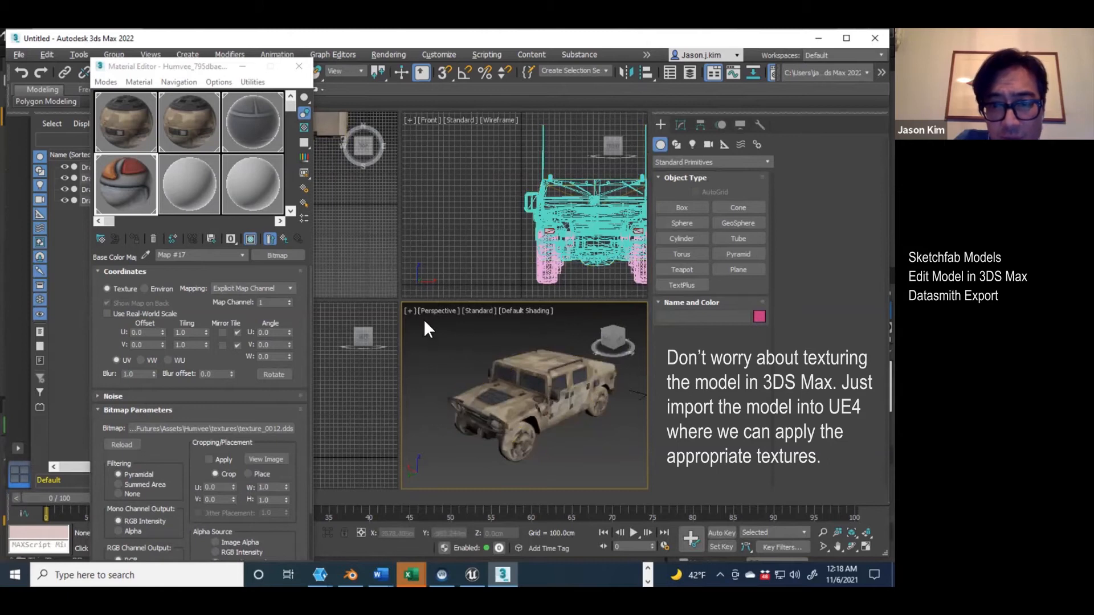
Select all Humvee parts, minimize the Material Editor and move the vehicle to the grid origin in the Top viewport
{"action": "scroll", "coordinate": [472, 357], "scroll_direction": "down", "scroll_amount": 5}
{"action": "left_click_drag", "start_coordinate": [427, 316], "coordinate": [428, 317]}
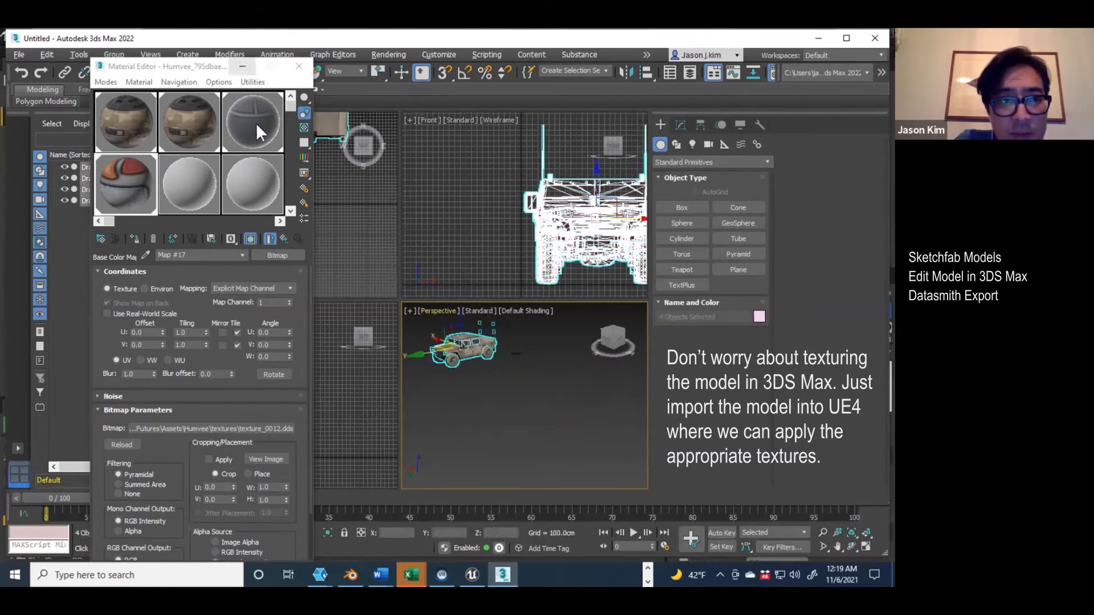
{"action": "left_click", "coordinate": [244, 66]}
{"action": "scroll", "coordinate": [256, 198], "scroll_direction": "up", "scroll_amount": 2}
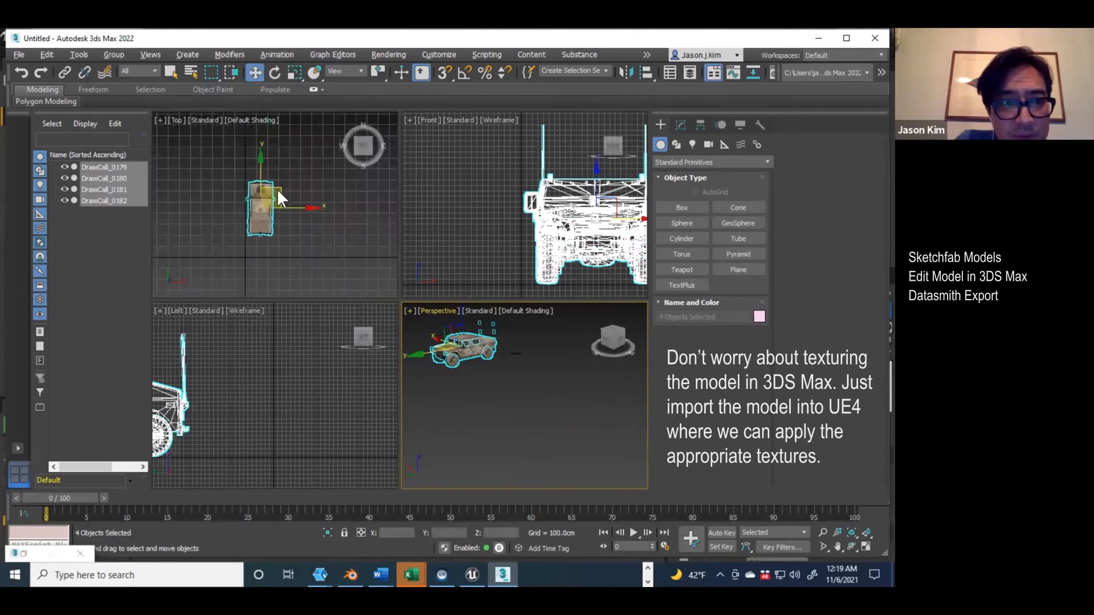
{"action": "left_click_drag", "start_coordinate": [278, 187], "coordinate": [263, 237]}
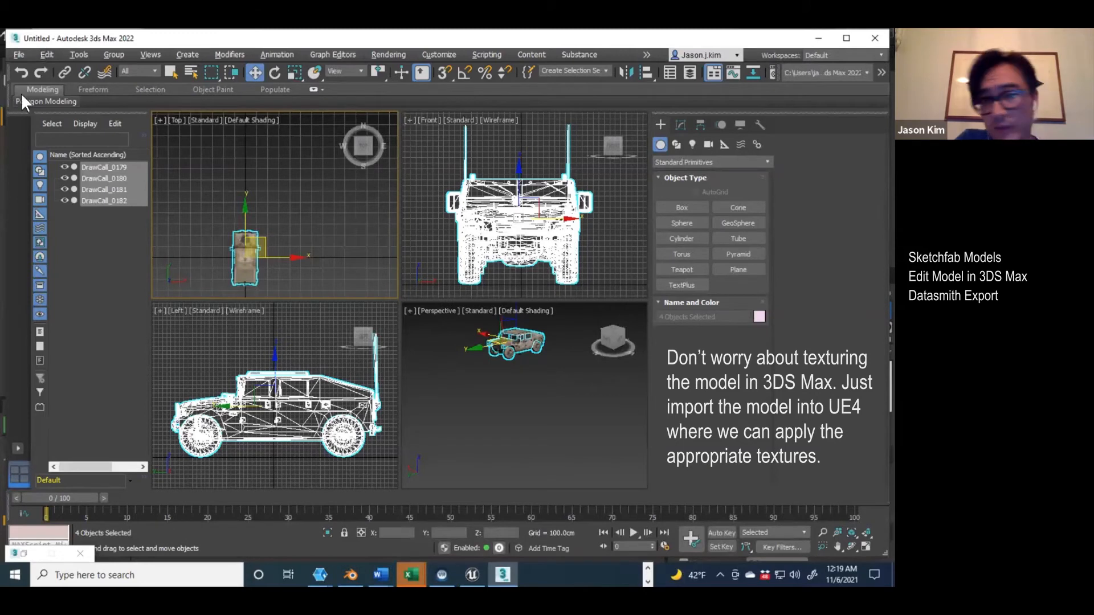
Start exporting the scene and set the file type to Unreal Datasmith (*.udatasmith)
{"action": "left_click", "coordinate": [21, 53]}
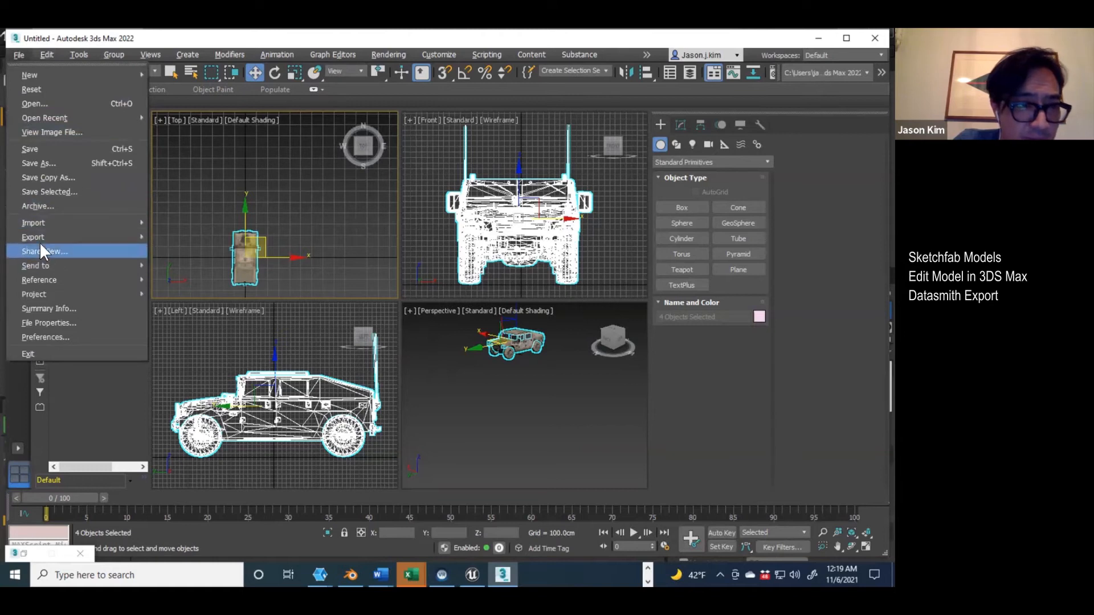
{"action": "mouse_move", "coordinate": [61, 236]}
{"action": "left_click", "coordinate": [181, 236]}
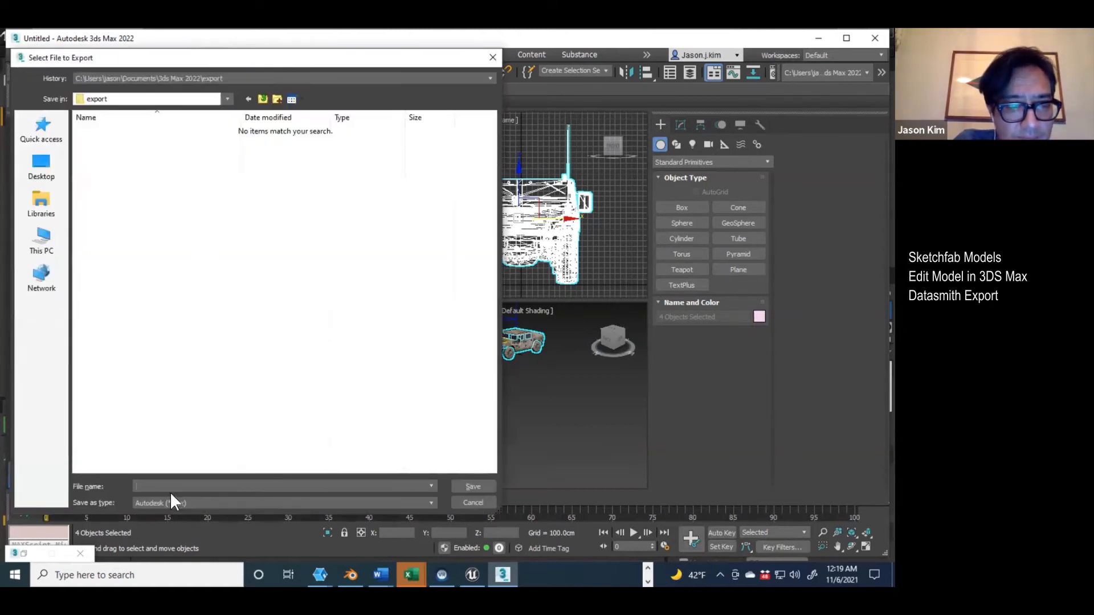
{"action": "left_click", "coordinate": [169, 499]}
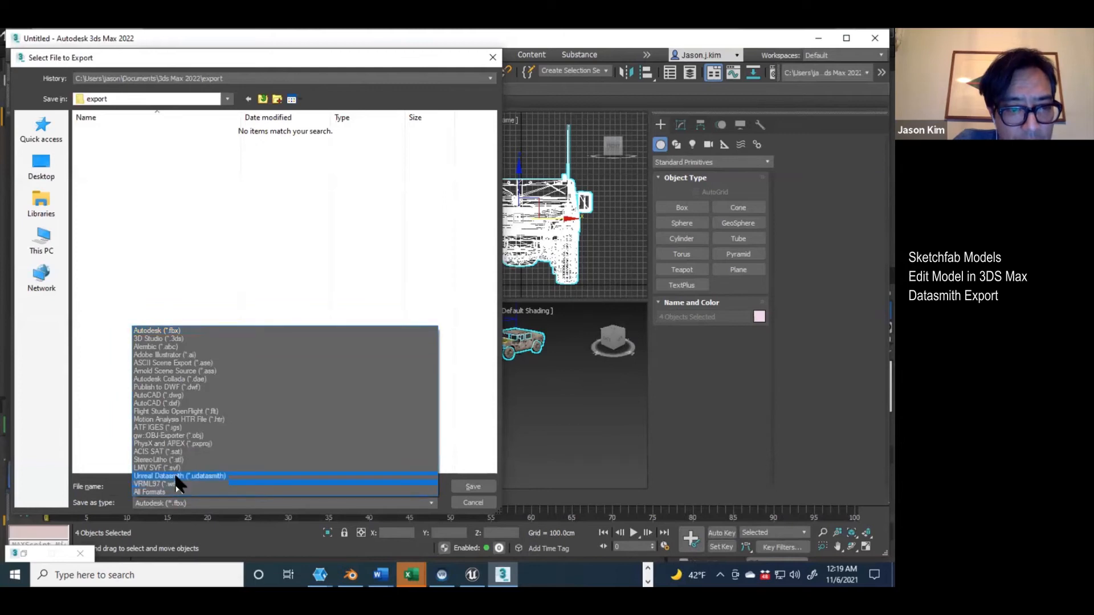
{"action": "left_click", "coordinate": [176, 477]}
Browse the export location on drive C: through Dropbox, _TEACHING, YALE, 1249a_Virtual_Futures and MeshModelingTutorial to the DatasmithExport folder
{"action": "left_click", "coordinate": [263, 100]}
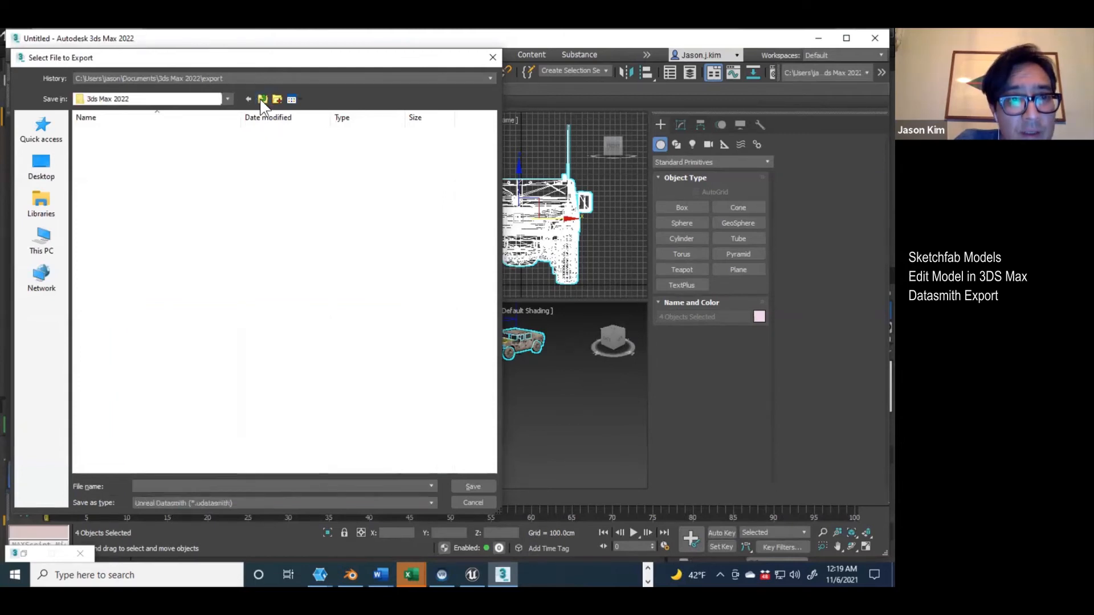
{"action": "left_click", "coordinate": [44, 239]}
{"action": "double_click", "coordinate": [97, 286]}
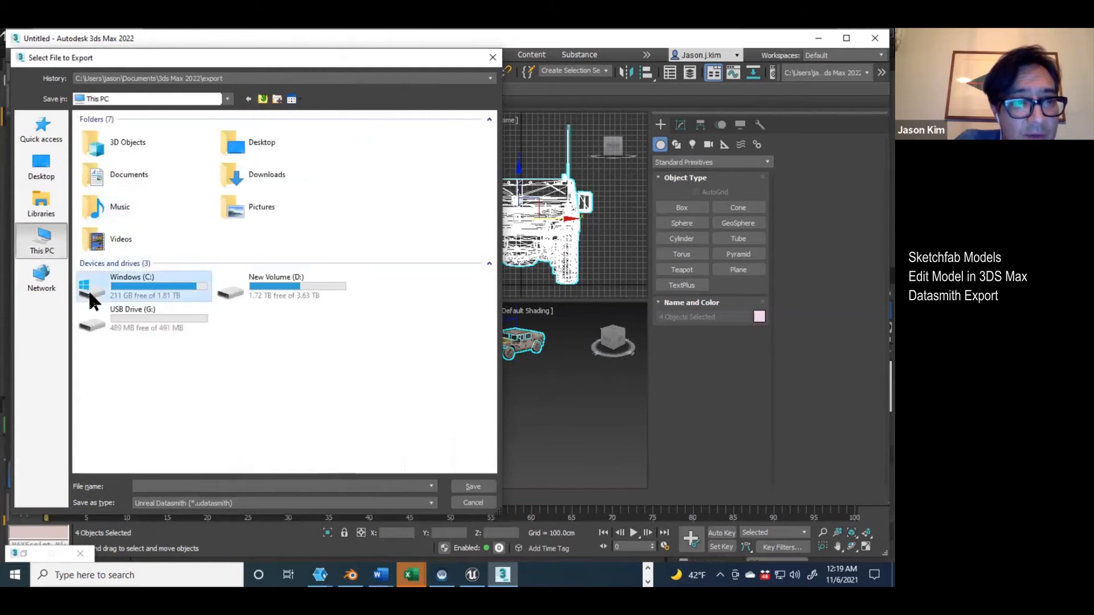
{"action": "double_click", "coordinate": [95, 167]}
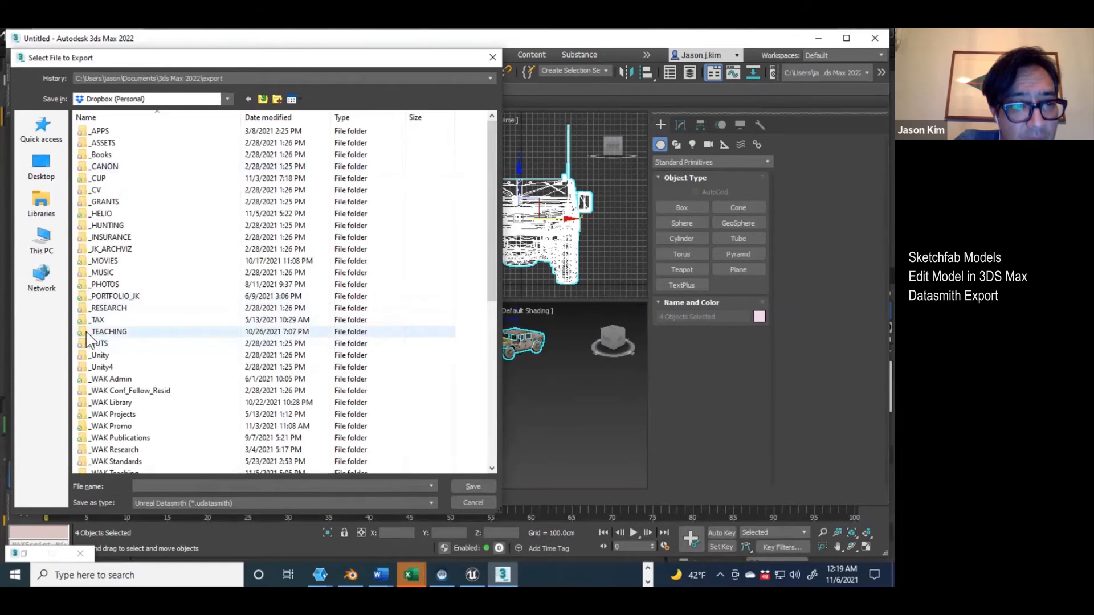
{"action": "double_click", "coordinate": [87, 333]}
{"action": "double_click", "coordinate": [87, 166]}
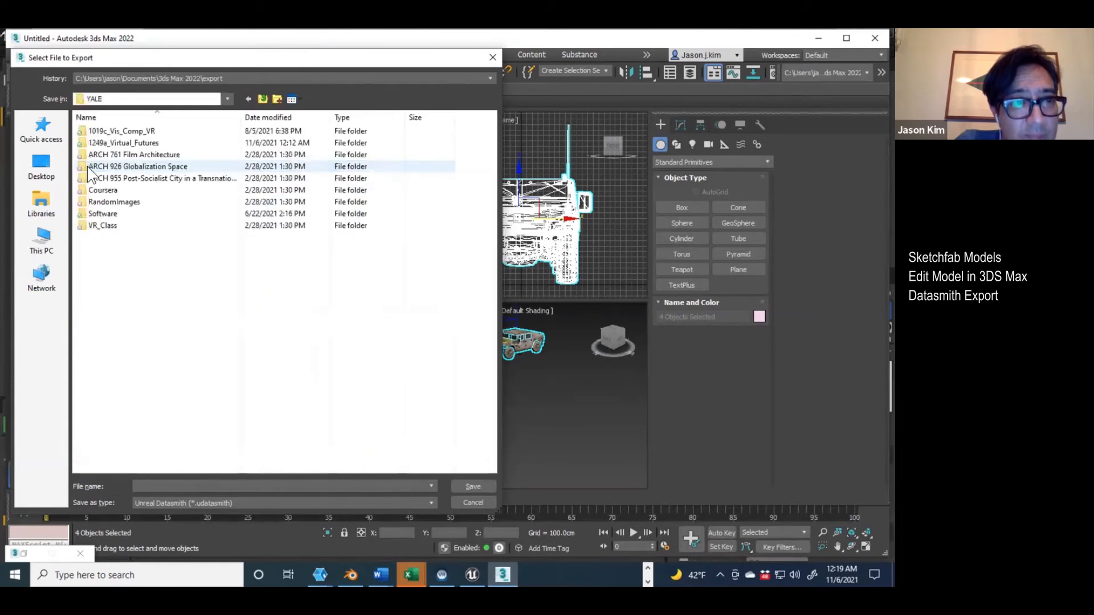
{"action": "double_click", "coordinate": [88, 142]}
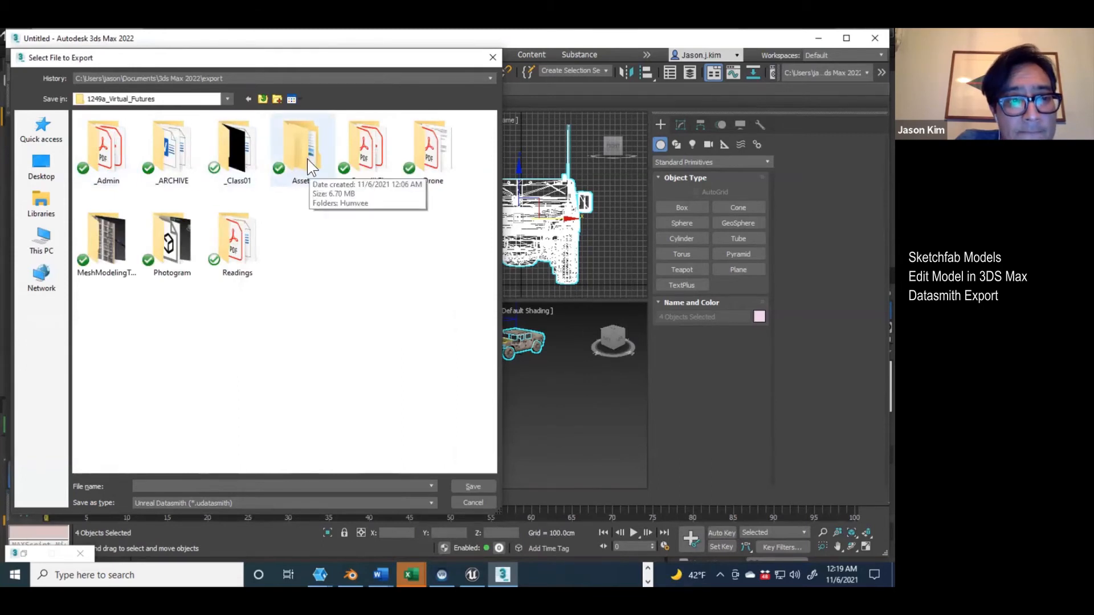
{"action": "double_click", "coordinate": [107, 244]}
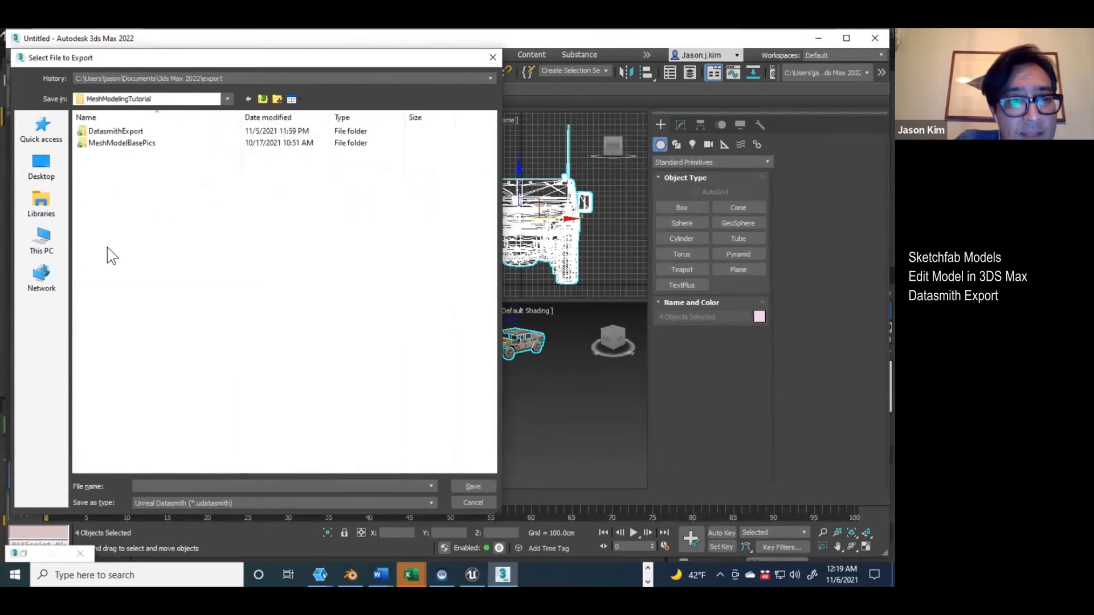
{"action": "double_click", "coordinate": [94, 133]}
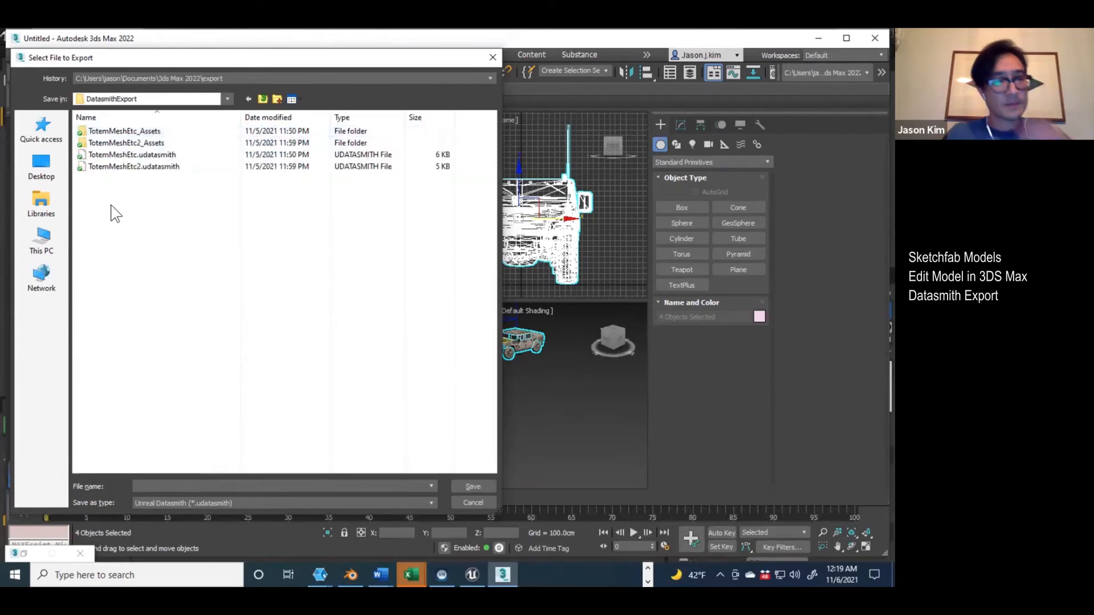
Create a folder named Humvee inside DatasmithExport and open it
{"action": "left_click", "coordinate": [277, 99]}
{"action": "type", "text": "Humvee"}
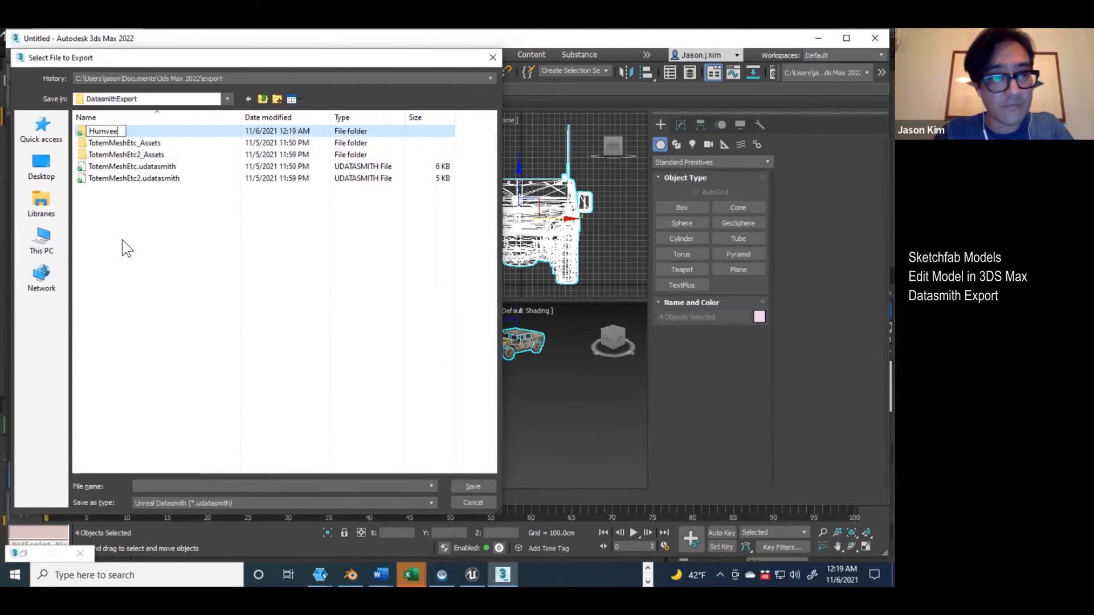
{"action": "key", "text": "Return"}
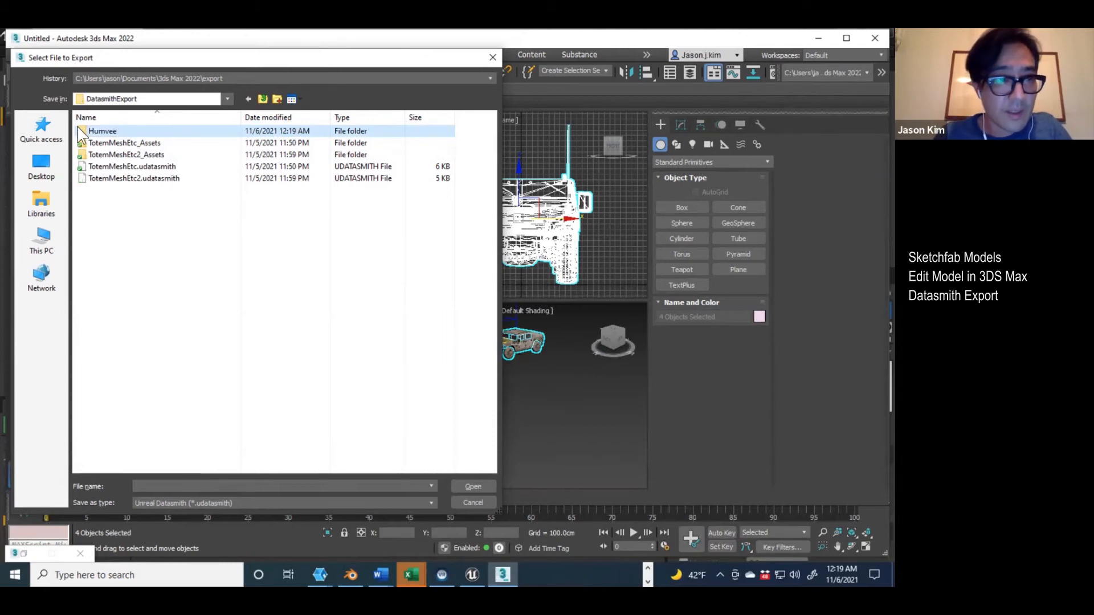
{"action": "double_click", "coordinate": [82, 130]}
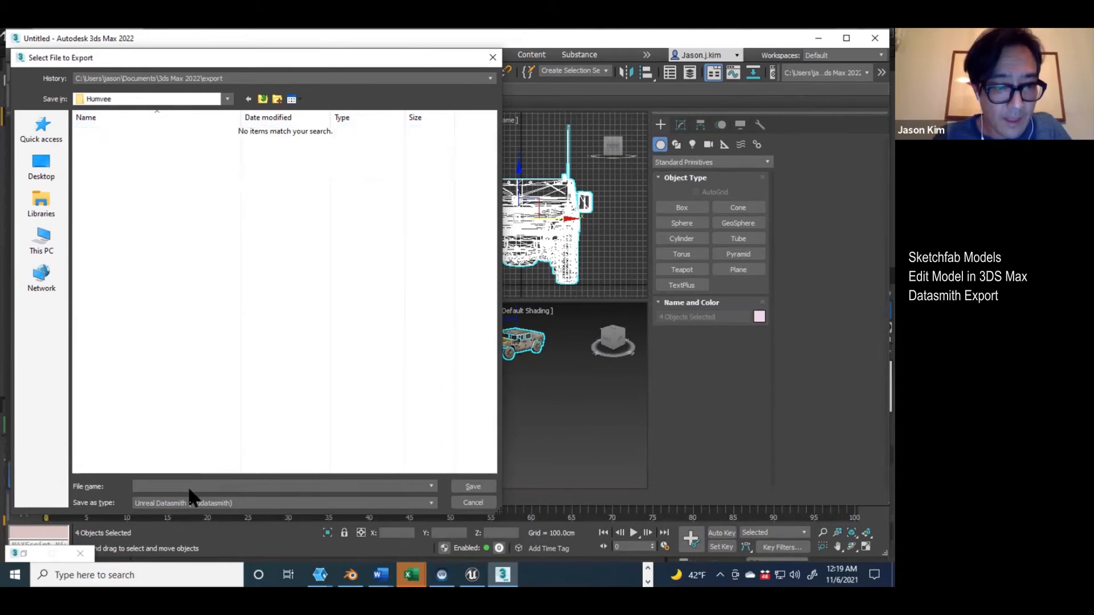
Return to the DatasmithExport folder and create a second folder named Totem
{"action": "left_click", "coordinate": [262, 100]}
{"action": "right_click", "coordinate": [111, 210]}
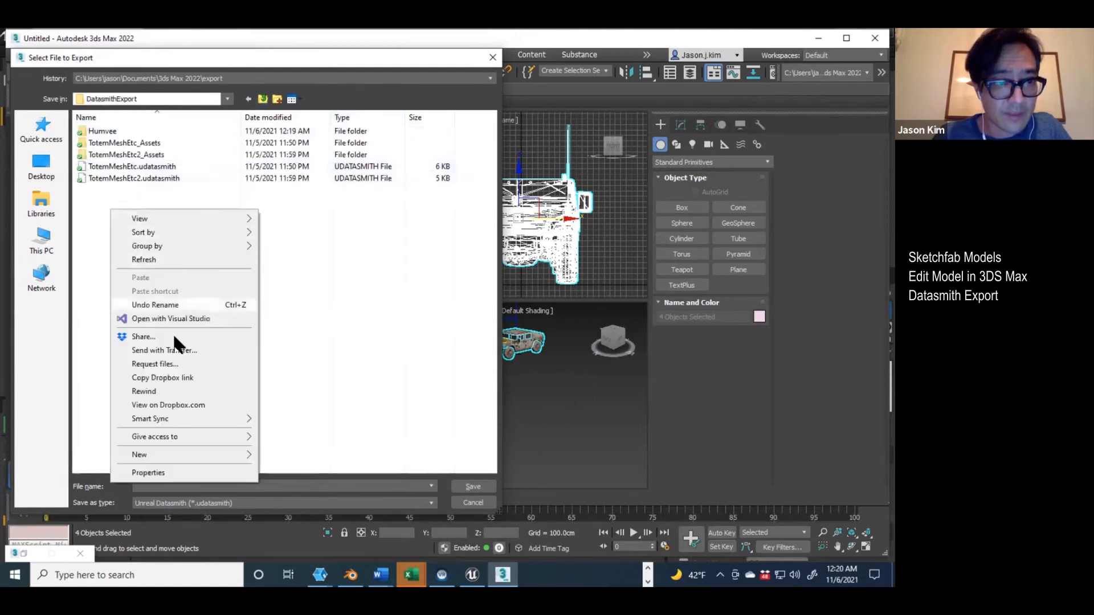
{"action": "mouse_move", "coordinate": [202, 455]}
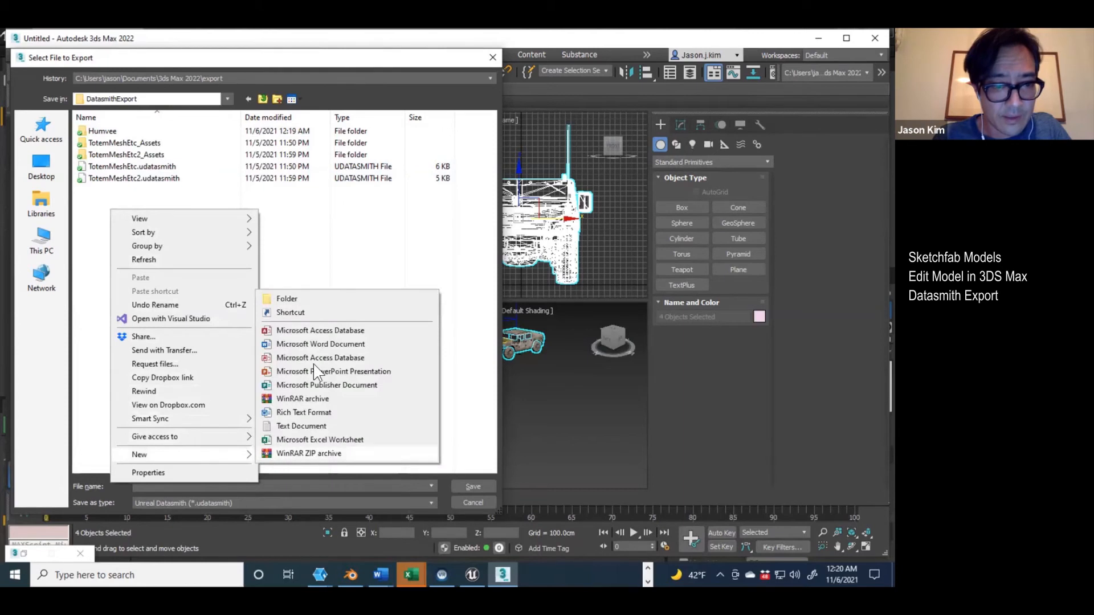
{"action": "left_click", "coordinate": [330, 301]}
{"action": "type", "text": "Totem"}
{"action": "key", "text": "Return"}
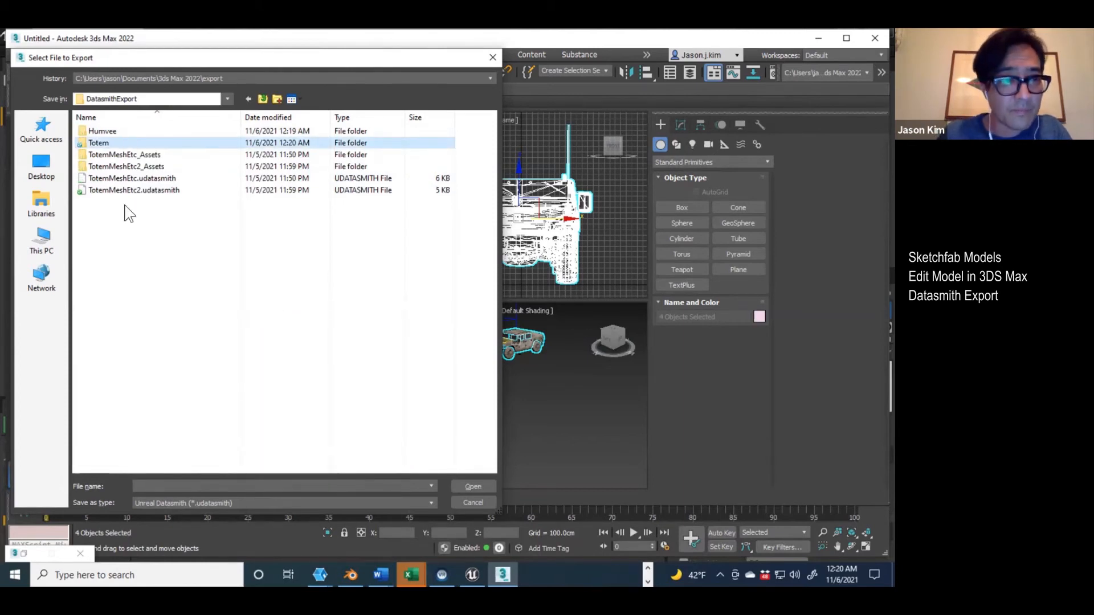
{"action": "key", "text": "Down"}
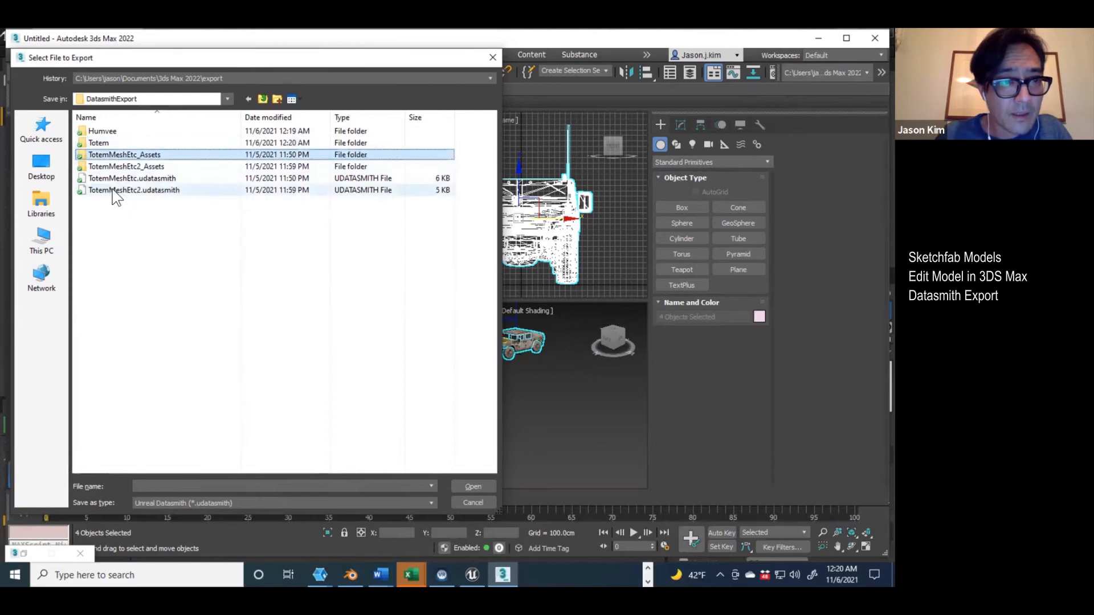
{"action": "left_click", "coordinate": [114, 191]}
{"action": "left_click", "coordinate": [114, 156]}
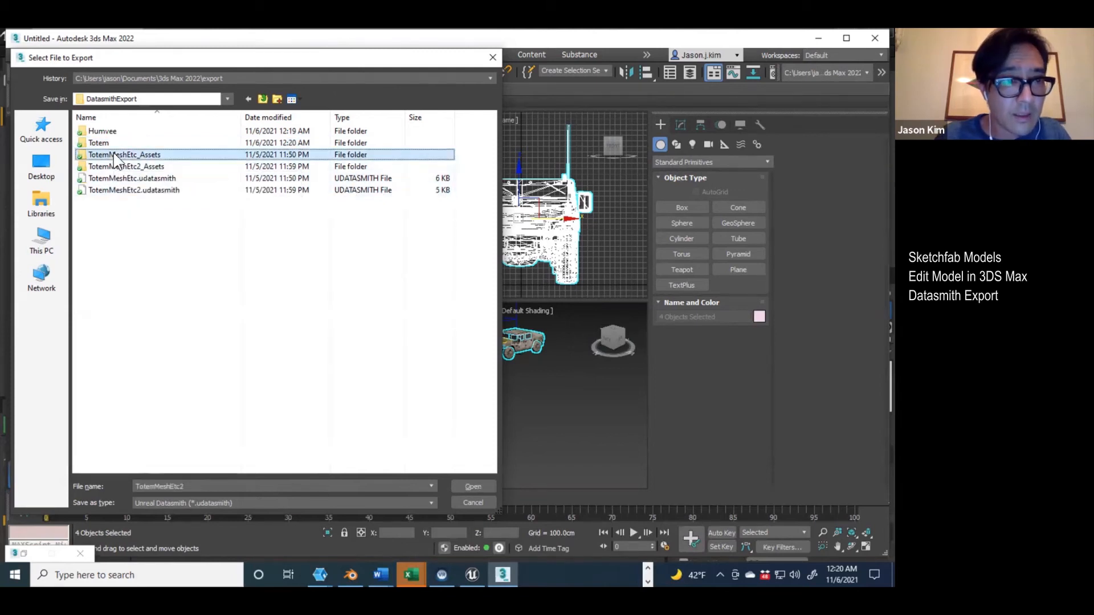
Export the scene into the Humvee folder as Humvee, with Visible Objects and Current Frame Only as the Datasmith options
{"action": "double_click", "coordinate": [98, 132]}
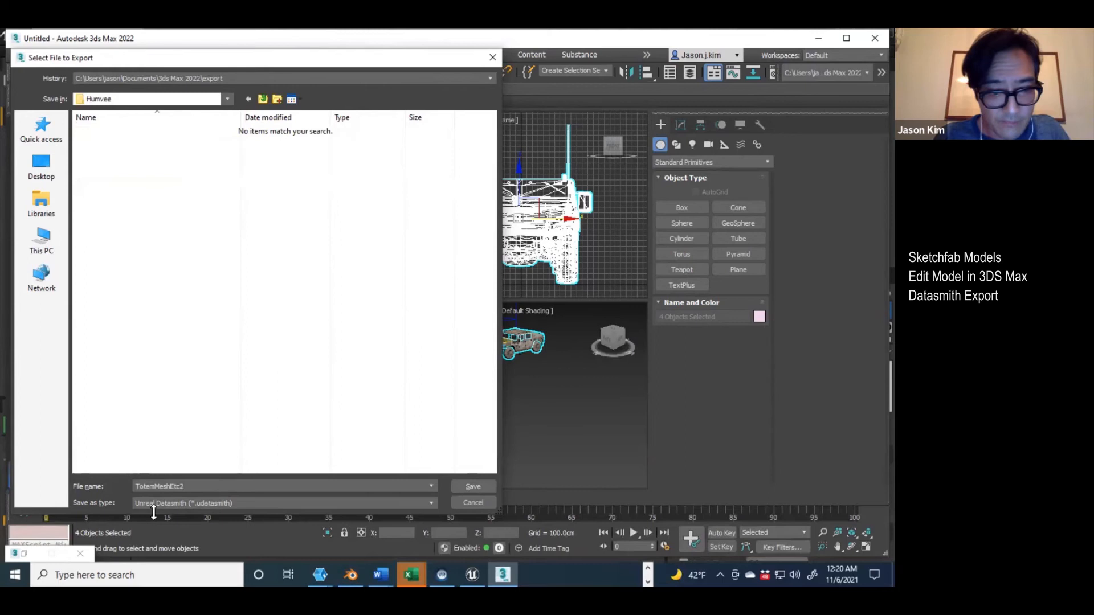
{"action": "left_click_drag", "start_coordinate": [196, 487], "coordinate": [96, 482]}
{"action": "type", "text": "Humvee"}
{"action": "key", "text": "Return"}
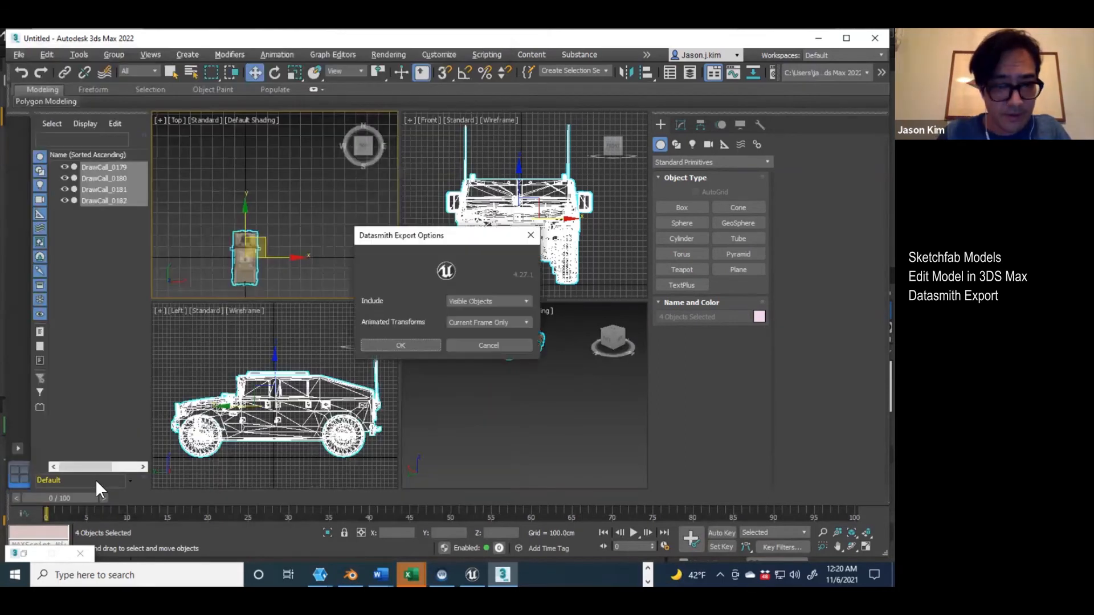
{"action": "left_click", "coordinate": [402, 345]}
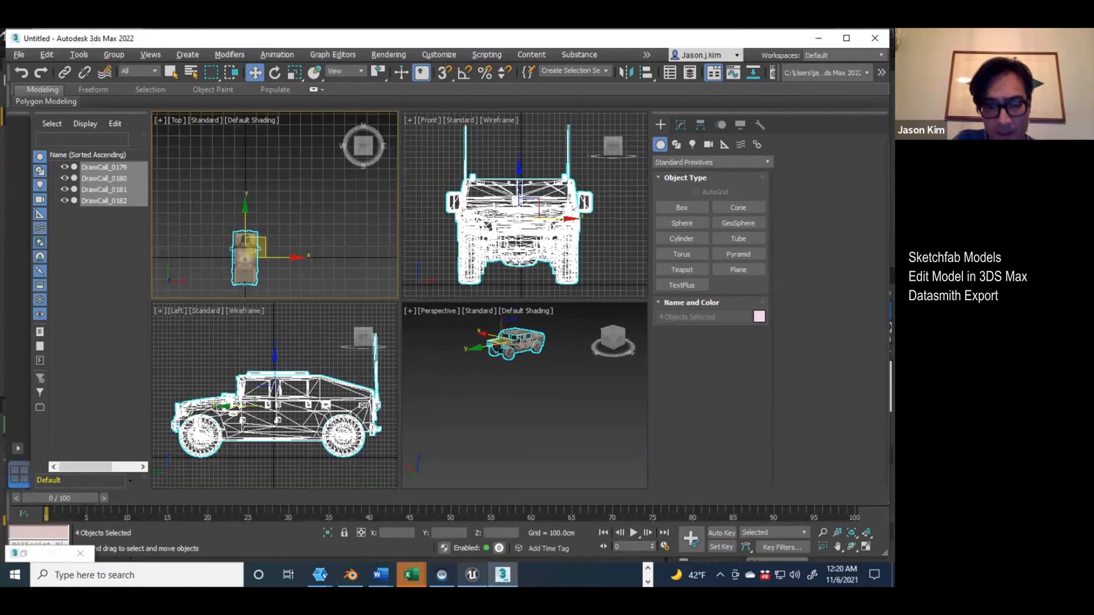
Switch to Unreal Editor, create a folder named Humvee in Content/Geometry/Datasmith and open it
{"action": "left_click", "coordinate": [472, 575]}
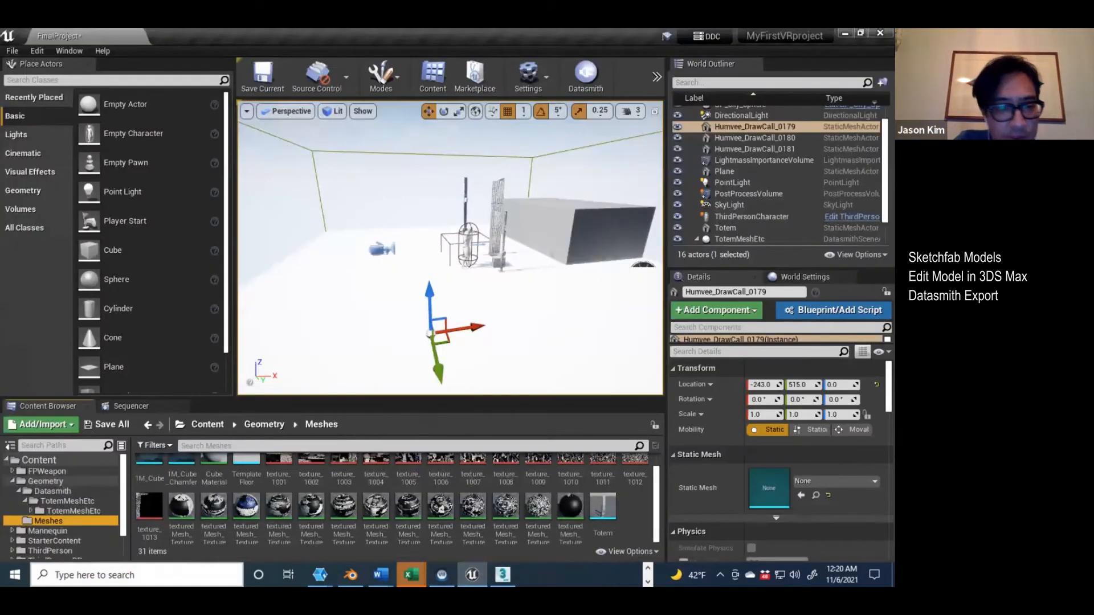
{"action": "left_click", "coordinate": [51, 491]}
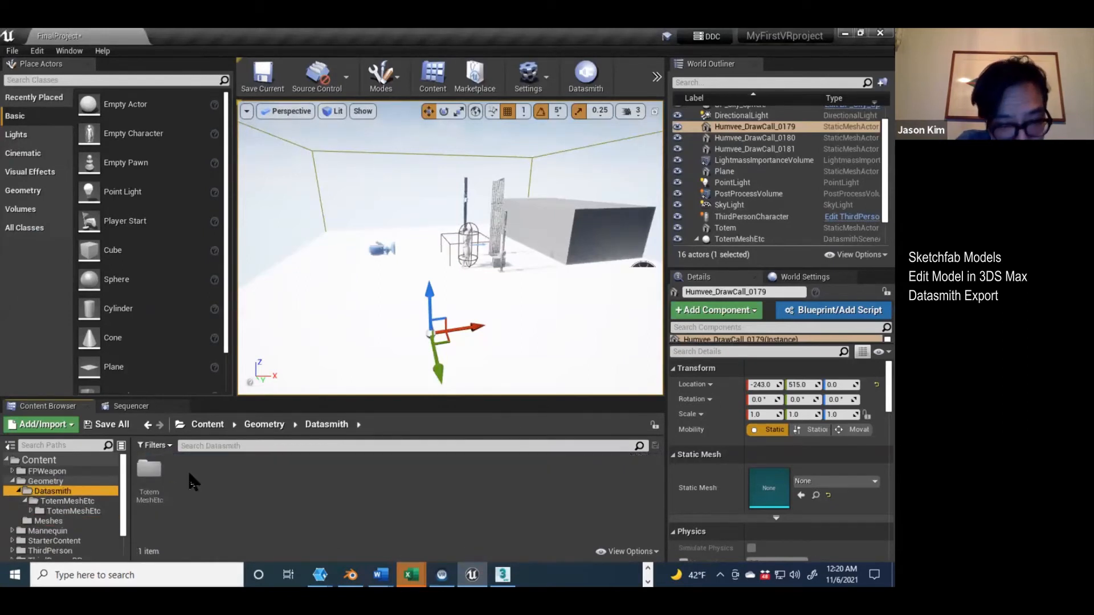
{"action": "right_click", "coordinate": [194, 482]}
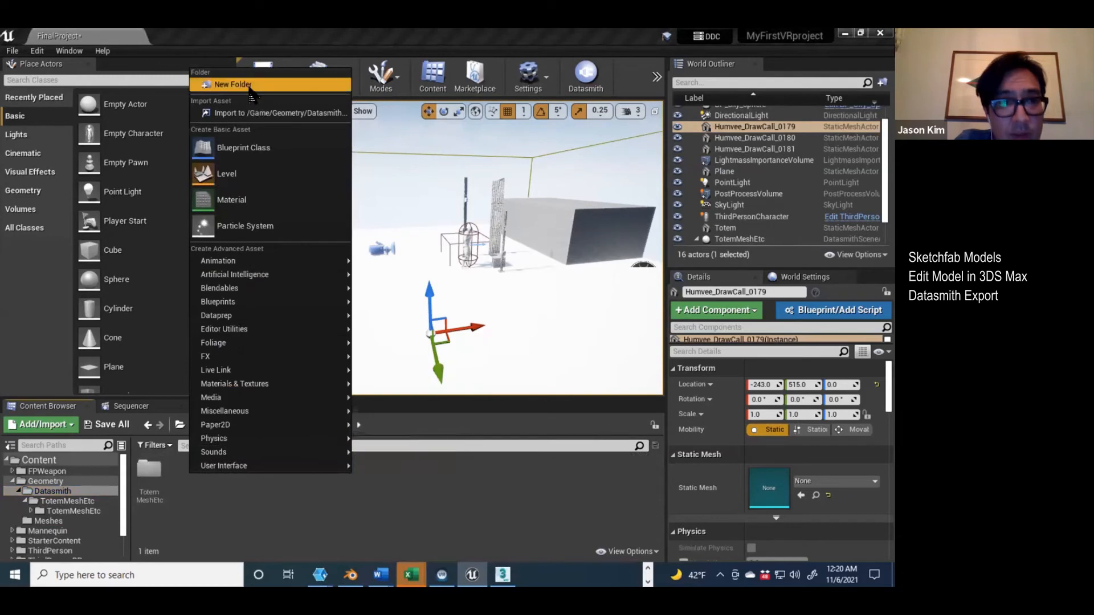
{"action": "left_click", "coordinate": [251, 85]}
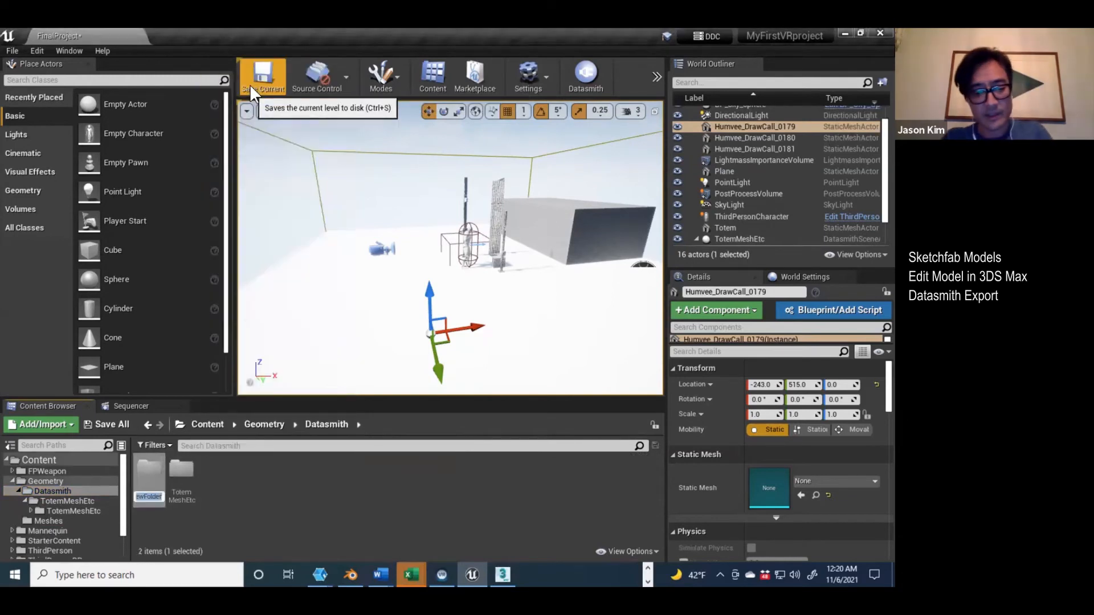
{"action": "type", "text": "Humv"}
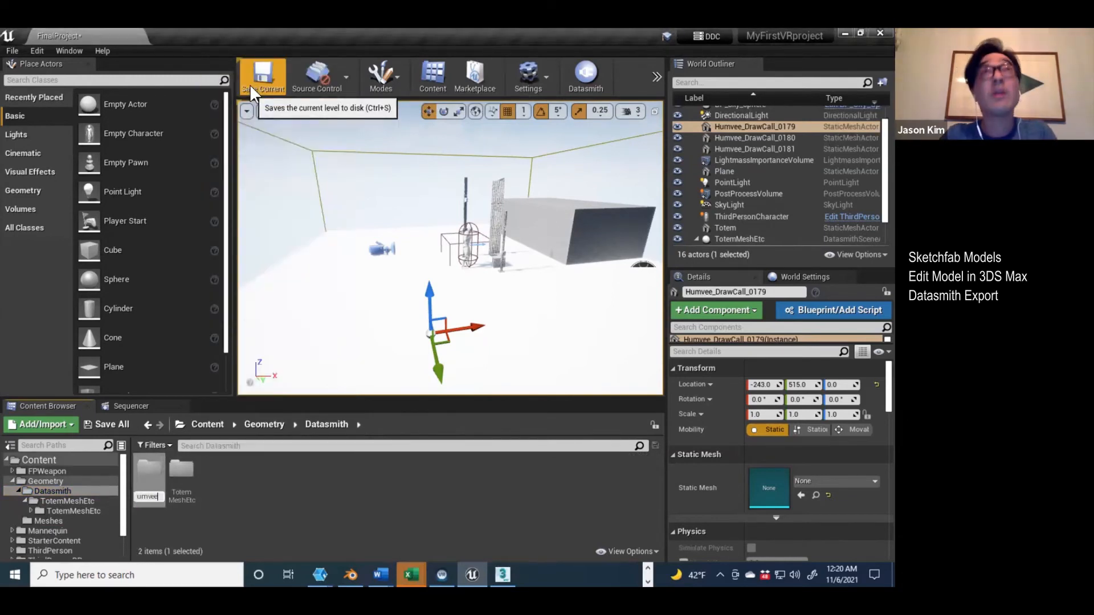
{"action": "key", "text": "Return"}
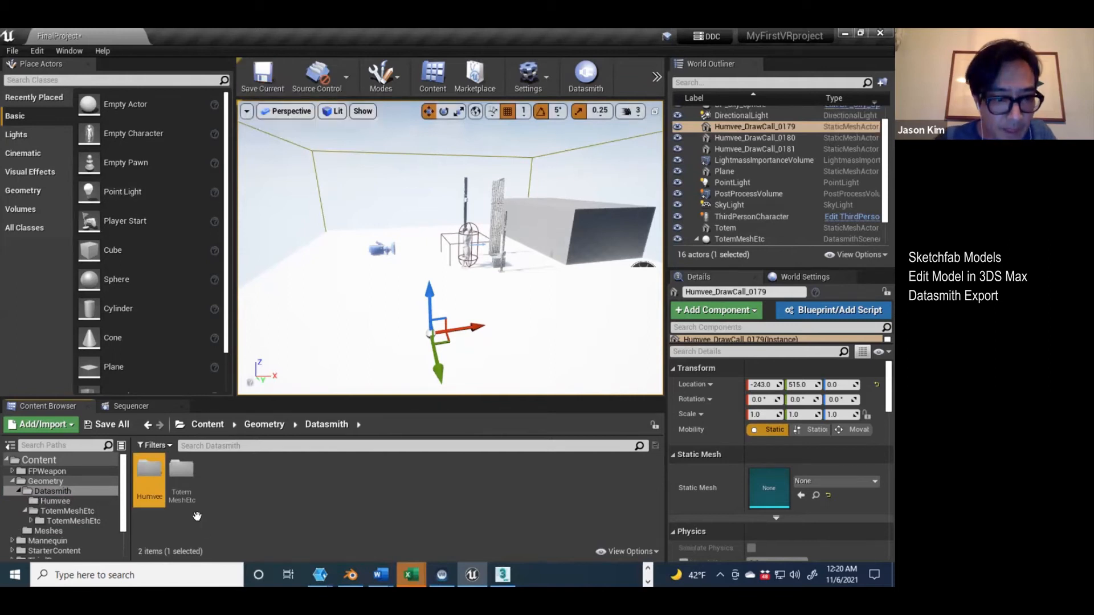
{"action": "double_click", "coordinate": [150, 473]}
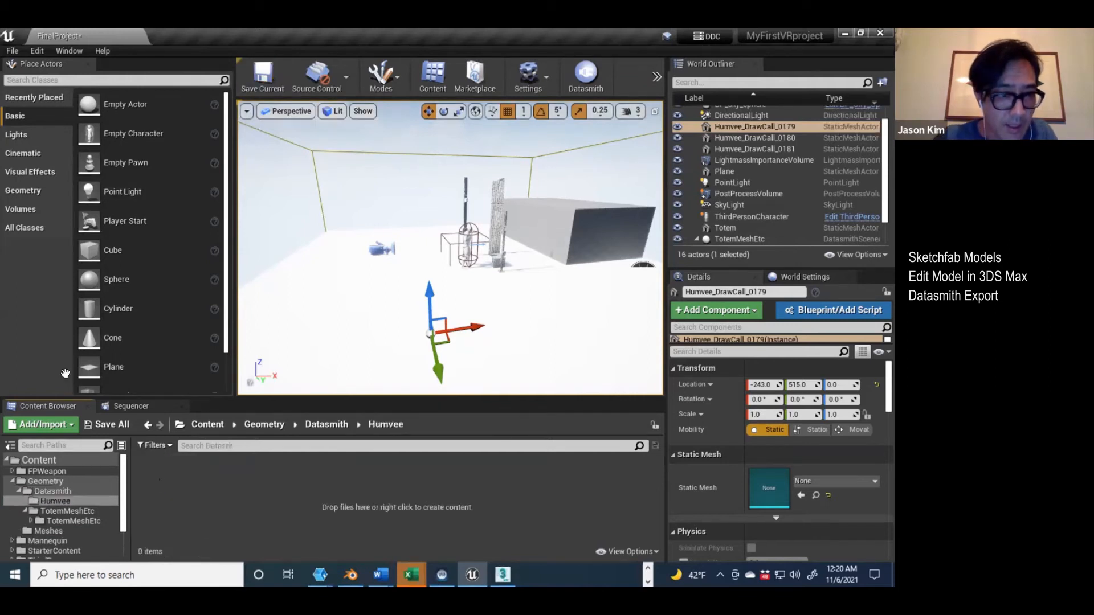
Start a Datasmith import and open Humvee.udatasmith from the MeshModelingTutorial/DatasmithExport/Humvee folder
{"action": "left_click", "coordinate": [584, 89]}
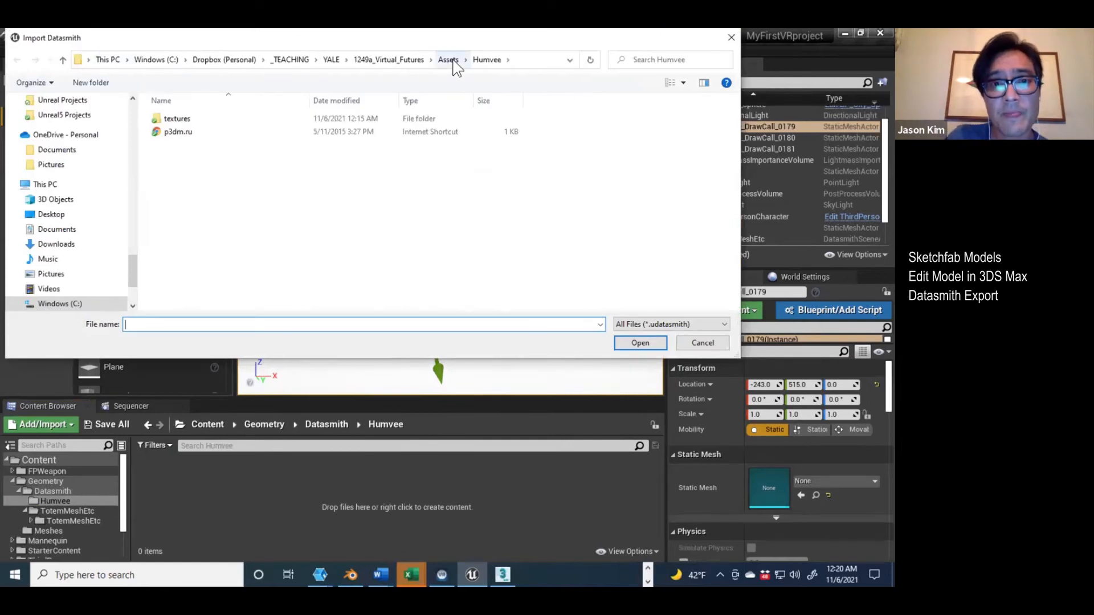
{"action": "left_click", "coordinate": [374, 61]}
{"action": "double_click", "coordinate": [625, 136]}
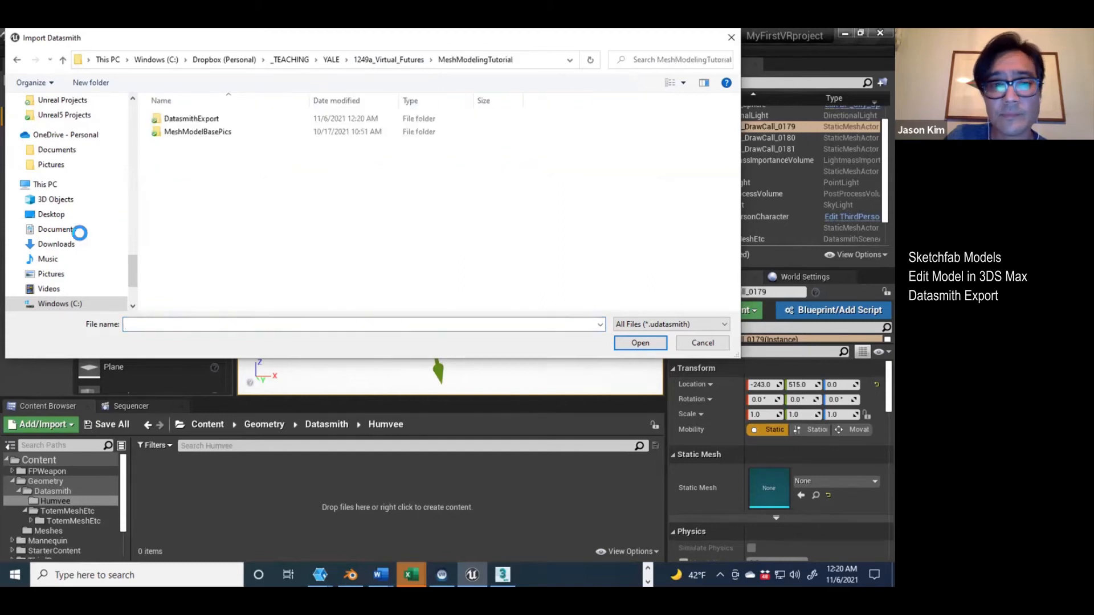
{"action": "double_click", "coordinate": [171, 119]}
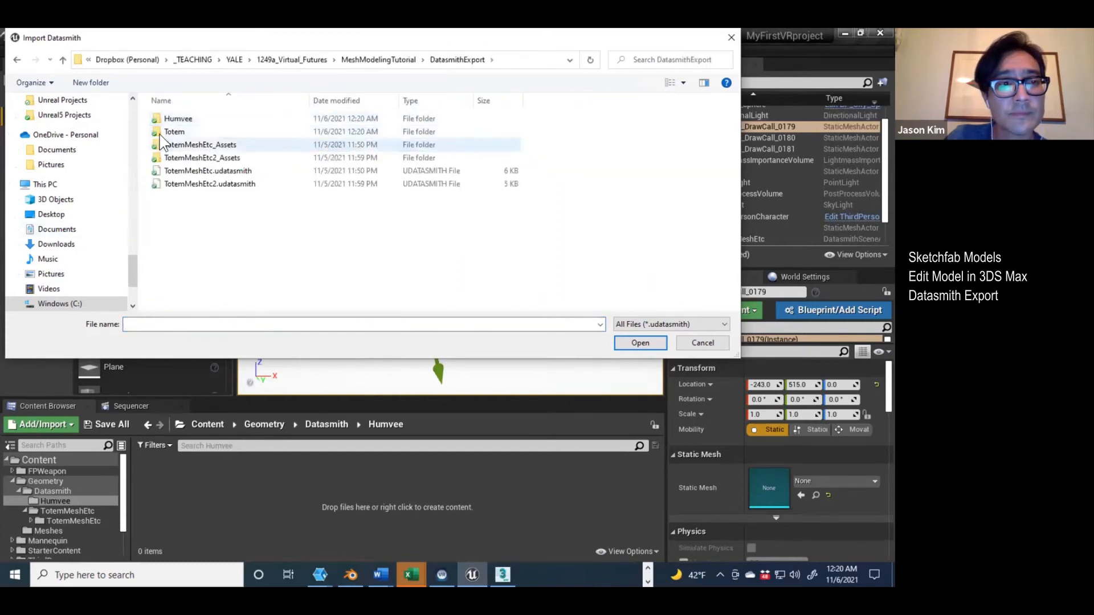
{"action": "double_click", "coordinate": [156, 119]}
{"action": "left_click", "coordinate": [154, 134]}
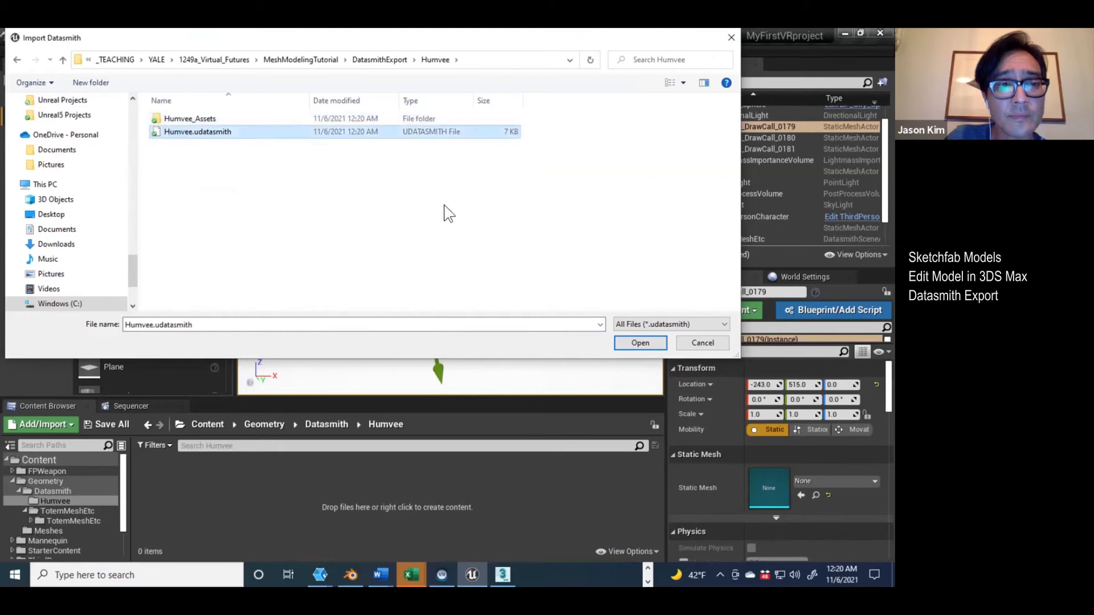
{"action": "left_click", "coordinate": [640, 343]}
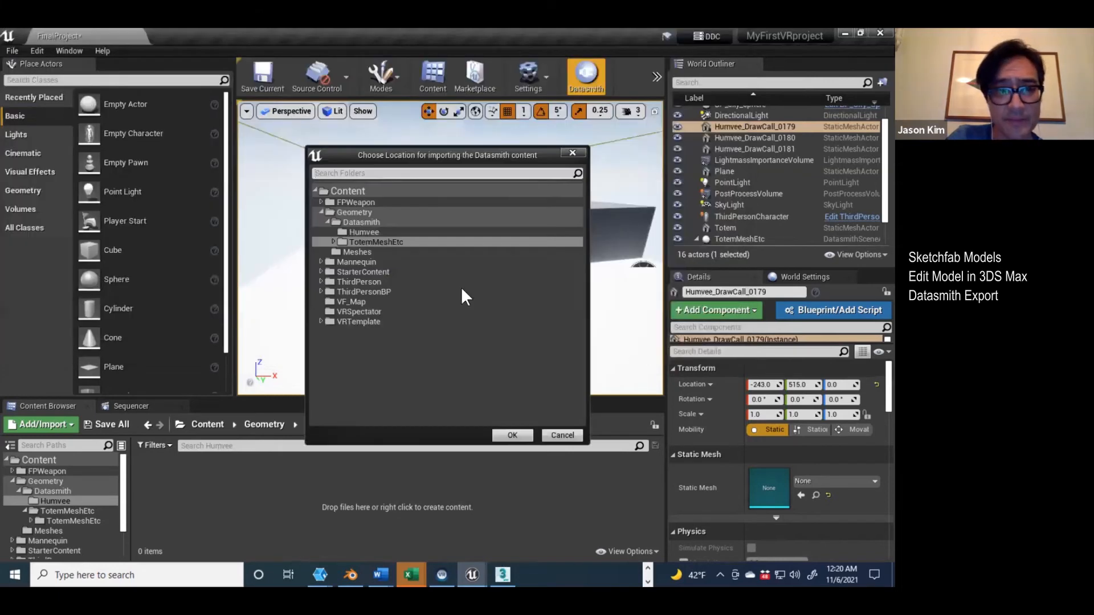
Choose Geometry/Datasmith/Humvee as the import location and import the scene with the default Datasmith options
{"action": "left_click", "coordinate": [342, 232]}
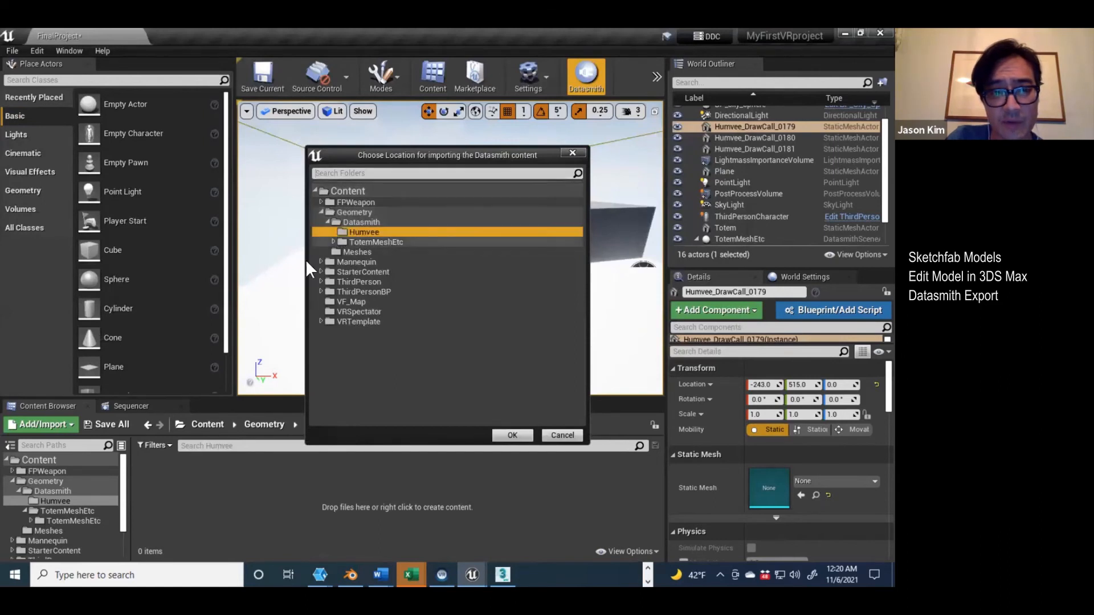
{"action": "left_click", "coordinate": [513, 435]}
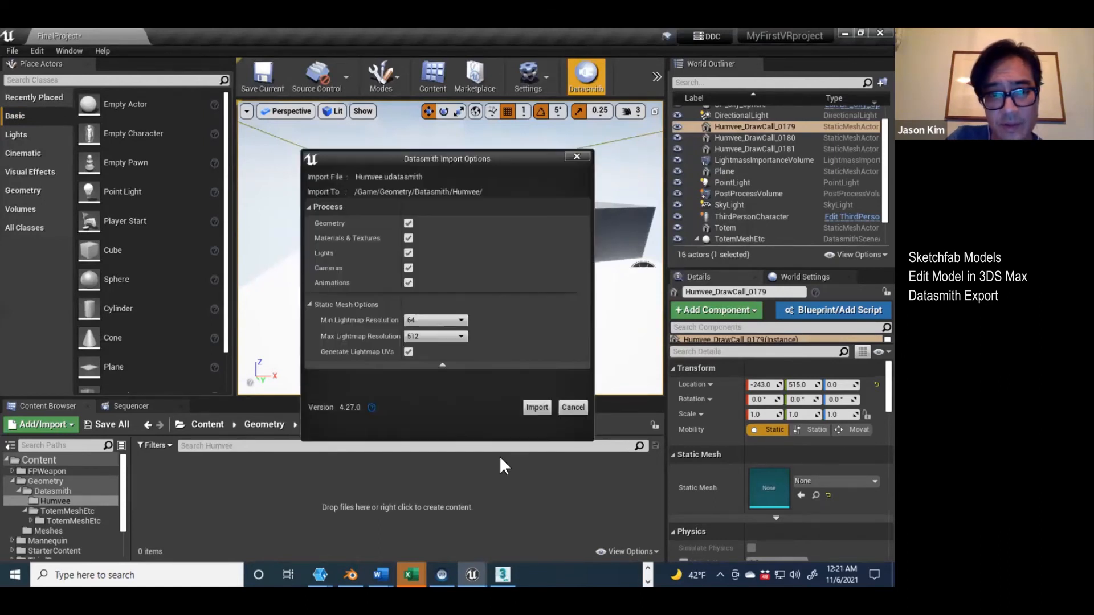
{"action": "left_click", "coordinate": [526, 408]}
Inspect the imported Humvee in the viewport and select its body mesh instead of the old Humvee_DrawCall_0179 actor
{"action": "mouse_move", "coordinate": [389, 279]}
{"action": "left_mouse_down", "text": "alt"}
{"action": "mouse_move", "coordinate": [519, 280]}
{"action": "mouse_move", "coordinate": [405, 277]}
{"action": "left_mouse_up", "text": "alt"}
{"action": "right_click_drag", "start_coordinate": [484, 273], "coordinate": [740, 308], "text": "alt"}
{"action": "right_click_drag", "start_coordinate": [591, 289], "coordinate": [655, 325]}
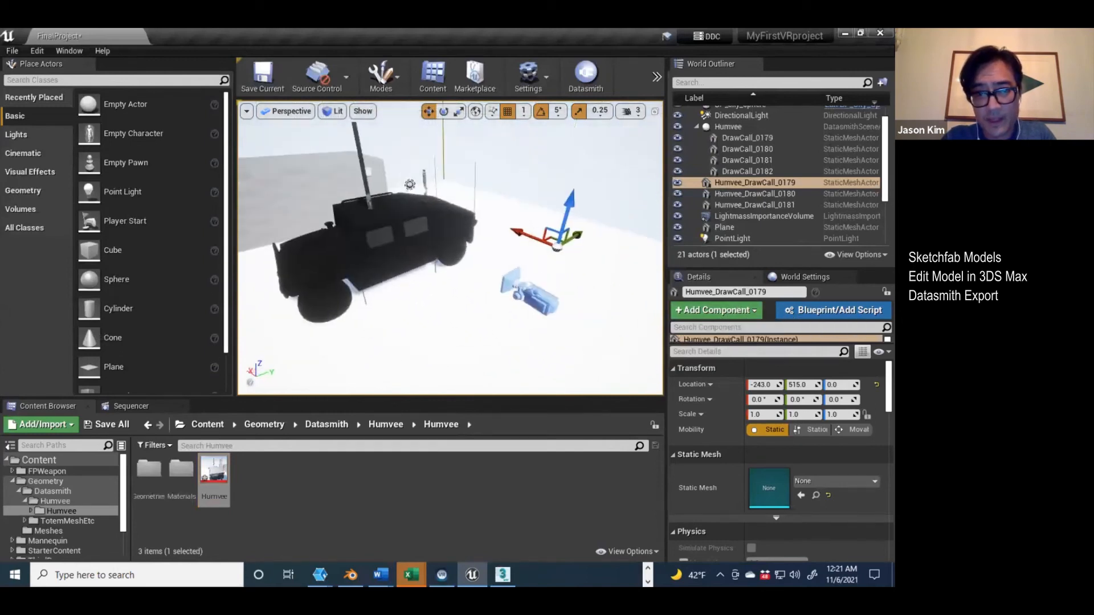
{"action": "left_click_drag", "start_coordinate": [576, 236], "coordinate": [528, 256]}
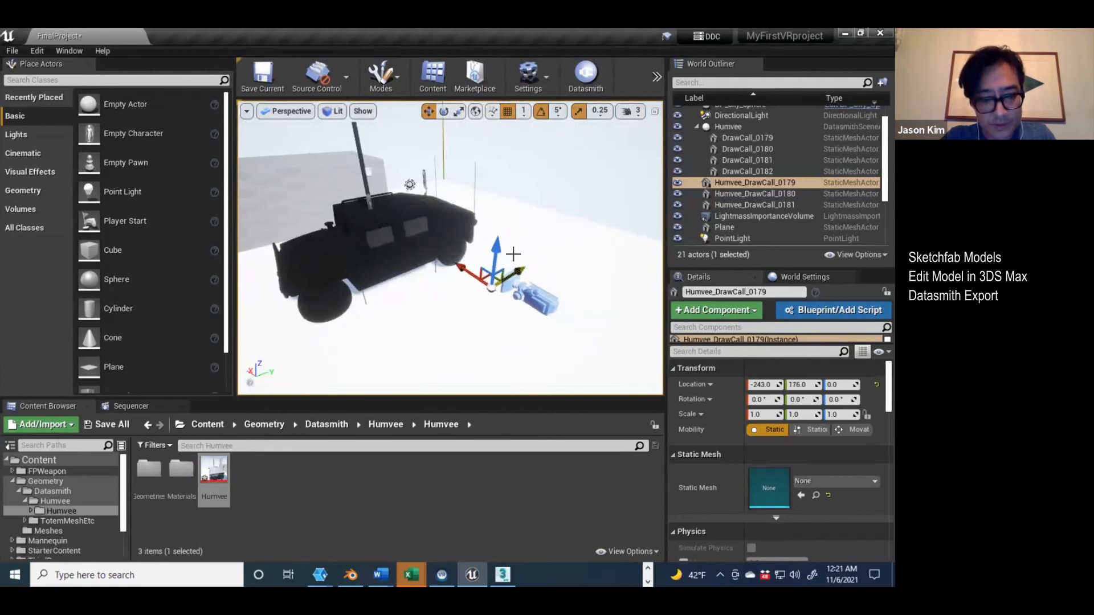
{"action": "key", "text": "ctrl+z"}
{"action": "left_click", "coordinate": [326, 259]}
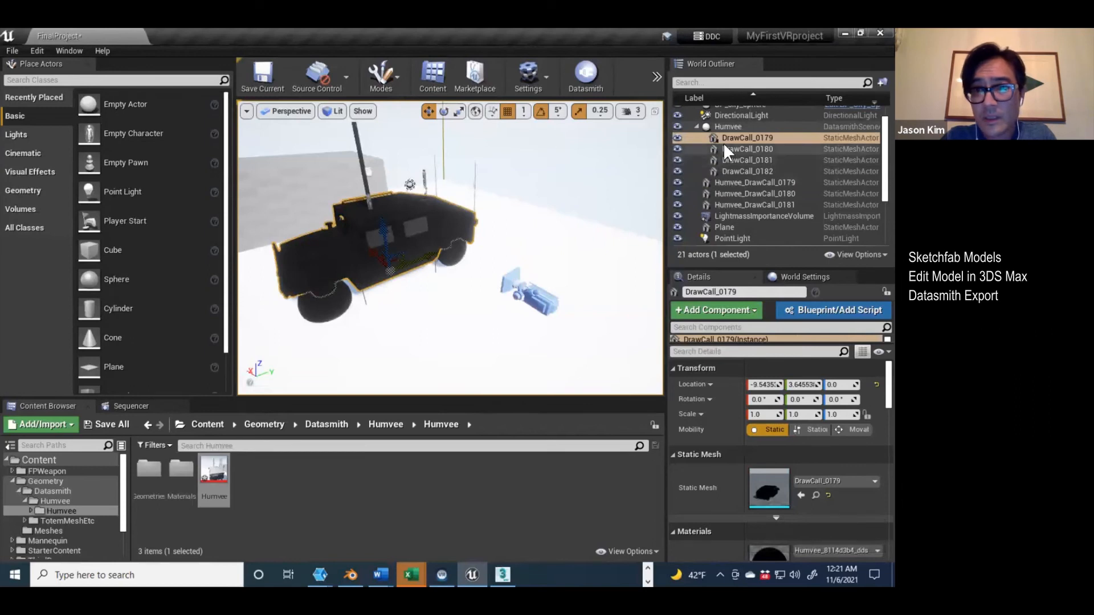
Select the whole Humvee Datasmith scene actor, move it along Y to about -379 and view it from the front
{"action": "left_click", "coordinate": [723, 128]}
{"action": "key", "text": "f"}
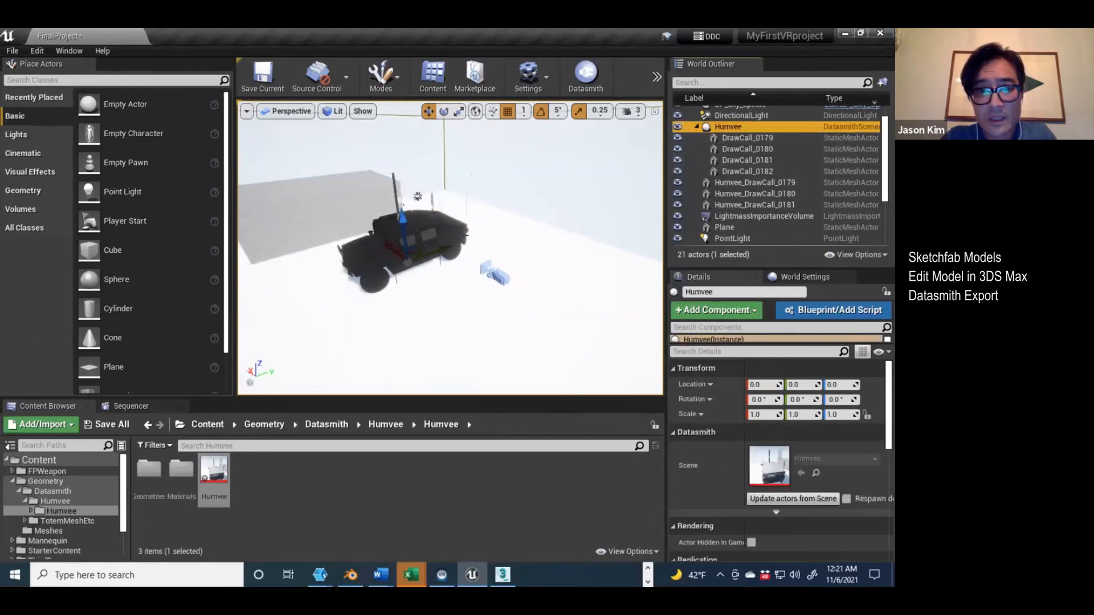
{"action": "left_click_drag", "start_coordinate": [443, 246], "coordinate": [356, 274]}
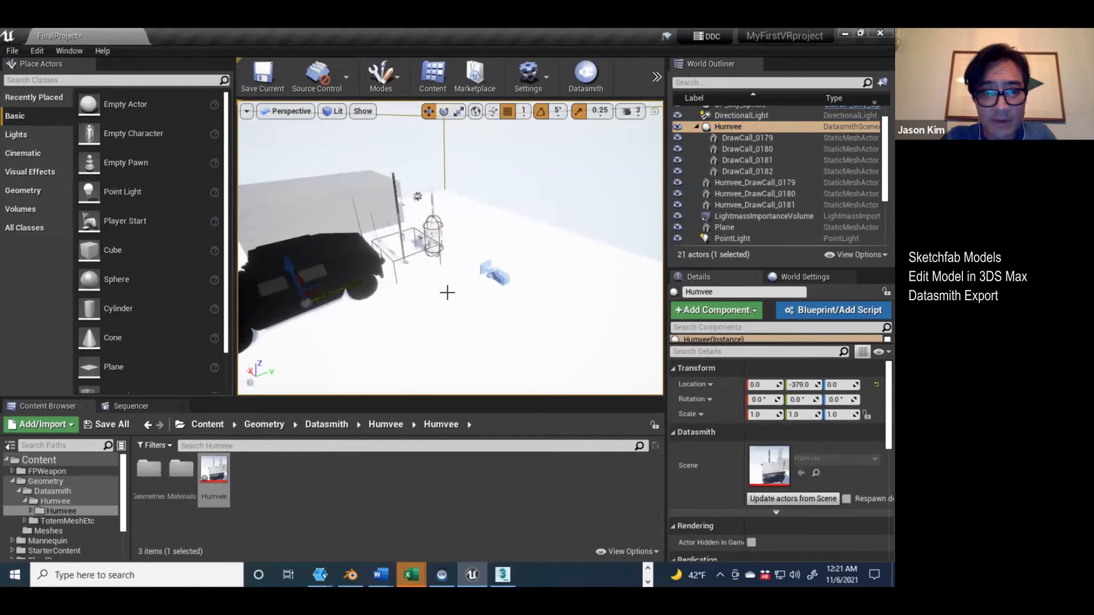
{"action": "key", "text": "f"}
{"action": "key", "text": "w"}
{"action": "right_click_drag", "start_coordinate": [450, 248], "coordinate": [549, 306]}
{"action": "key", "text": "a"}
{"action": "key", "text": "a"}
{"action": "key", "text": "a"}
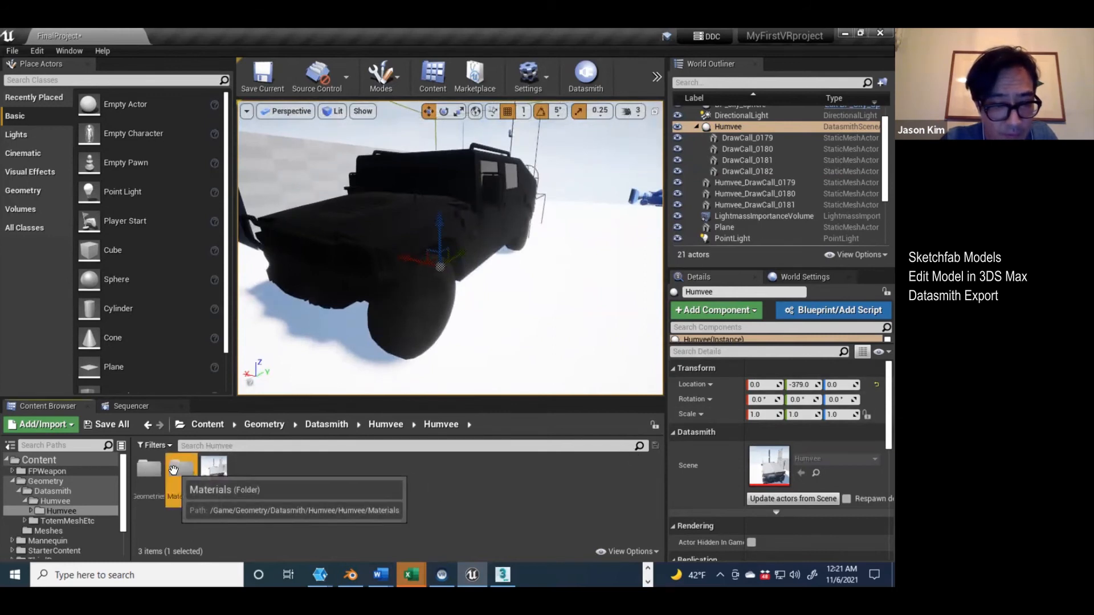
Open the Humvee Materials folder in the project content and open the material Humvee_0d5d4022_dds
{"action": "double_click", "coordinate": [214, 469]}
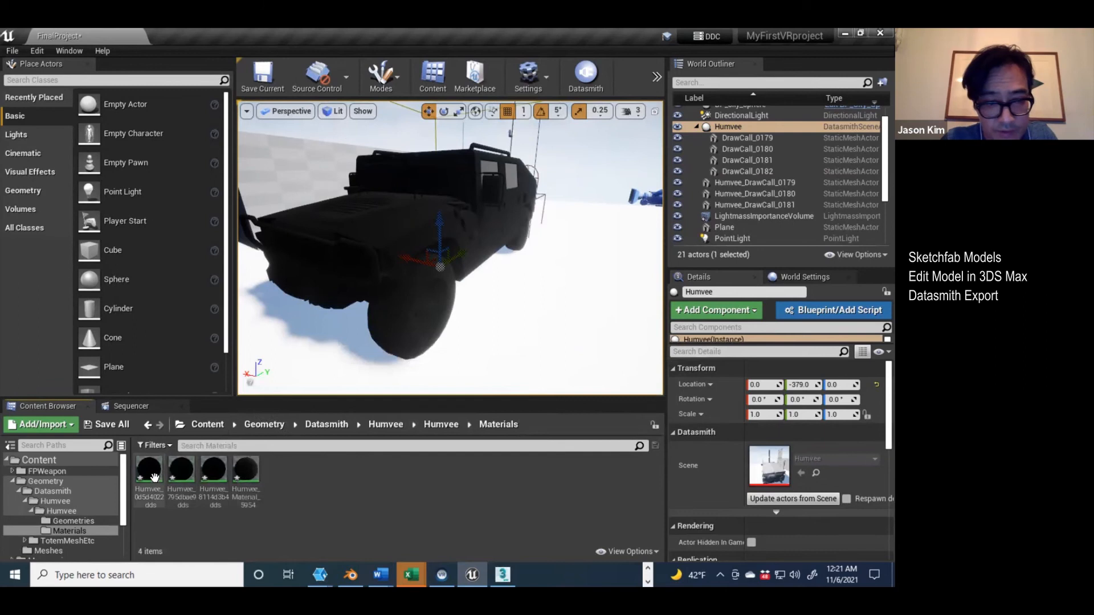
{"action": "mouse_move", "coordinate": [149, 476]}
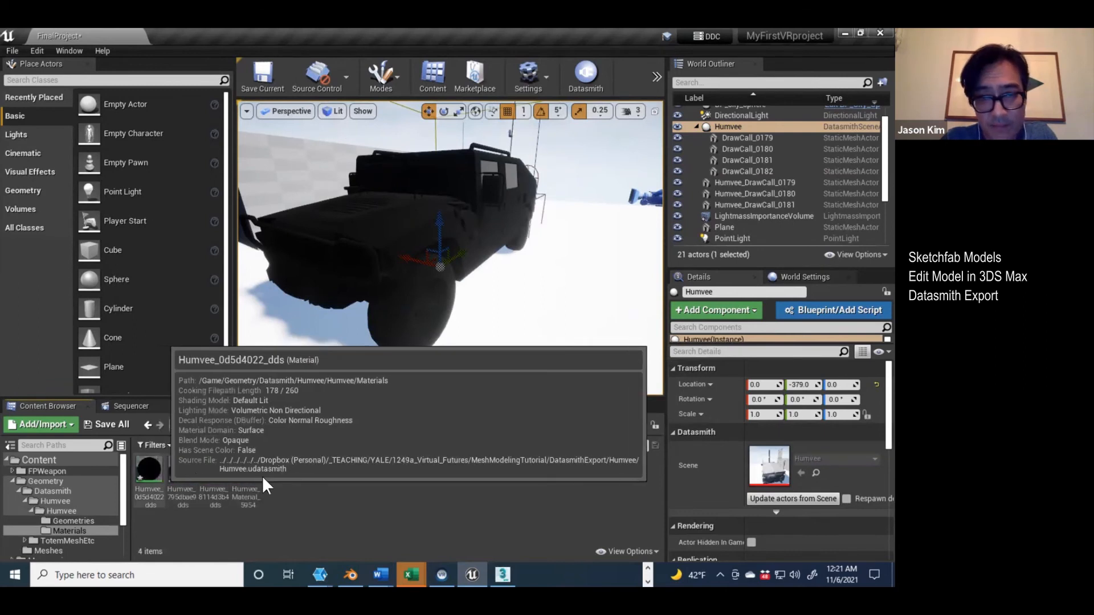
{"action": "double_click", "coordinate": [150, 473]}
Examine the material's node graph, from the Multiply and Add nodes and the grey colour constant to the inputs of the final material node
{"action": "right_click_drag", "start_coordinate": [450, 368], "coordinate": [722, 366]}
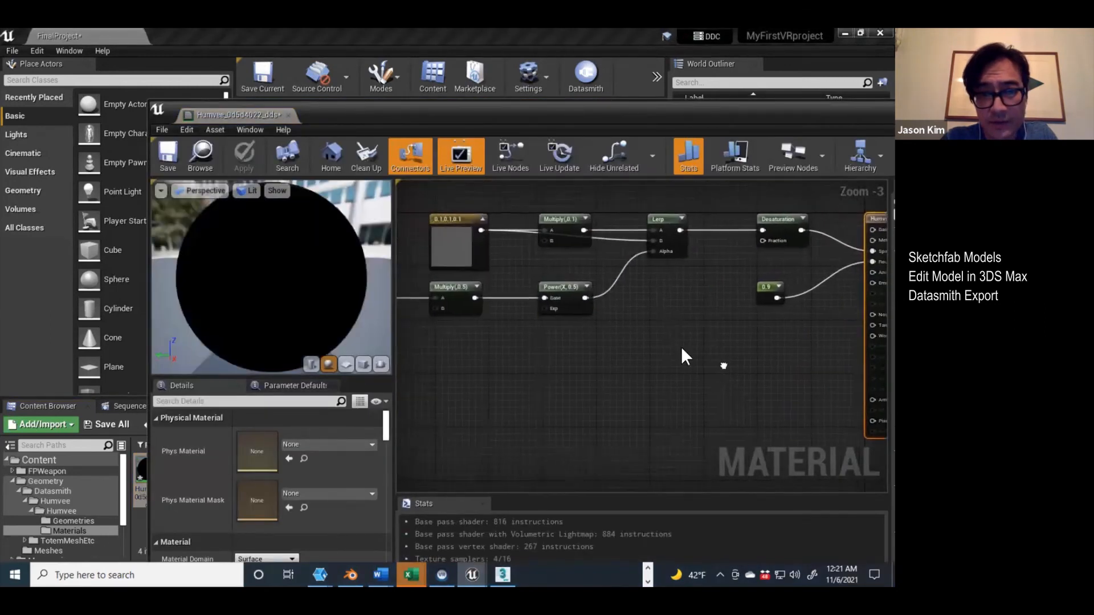
{"action": "scroll", "coordinate": [679, 347], "scroll_direction": "down", "scroll_amount": 2}
{"action": "scroll", "coordinate": [588, 328], "scroll_direction": "down", "scroll_amount": 4}
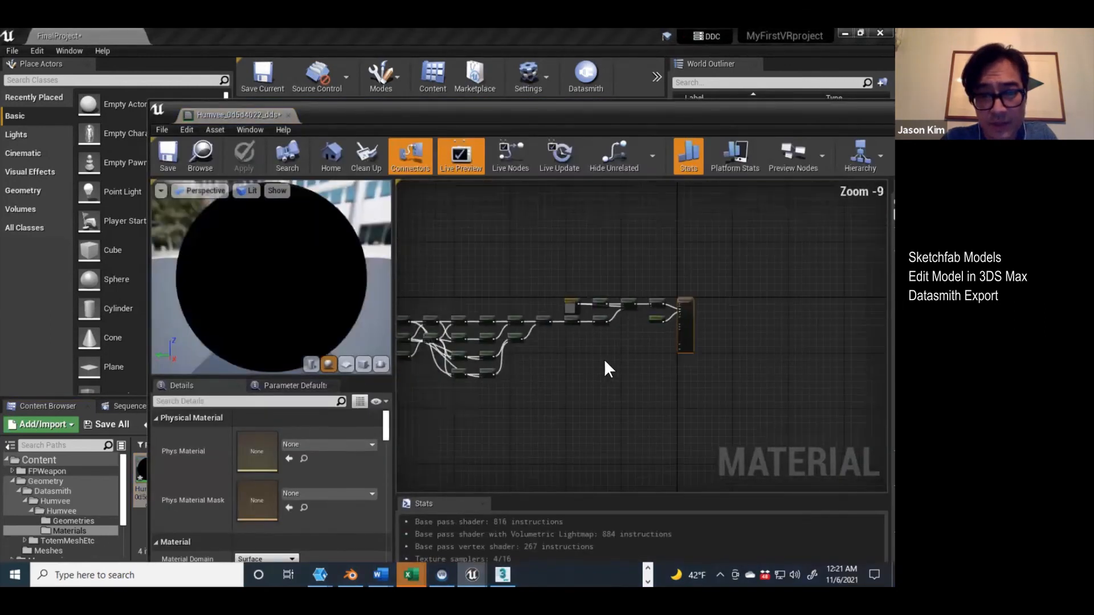
{"action": "scroll", "coordinate": [608, 270], "scroll_direction": "up", "scroll_amount": 9}
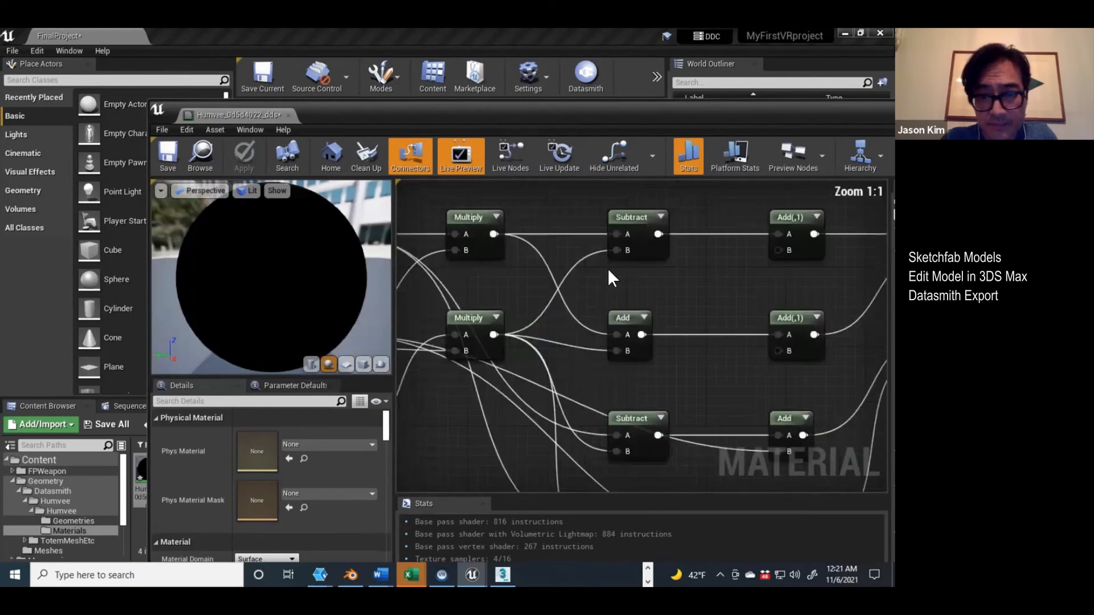
{"action": "scroll", "coordinate": [637, 317], "scroll_direction": "down", "scroll_amount": 8}
{"action": "scroll", "coordinate": [487, 321], "scroll_direction": "up", "scroll_amount": 8}
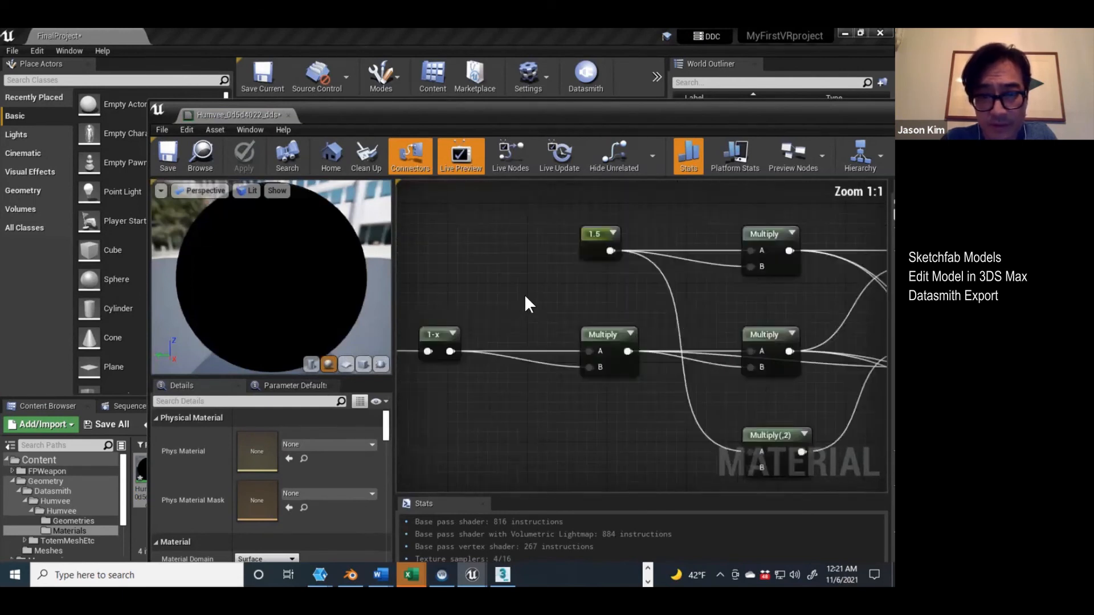
{"action": "scroll", "coordinate": [489, 313], "scroll_direction": "down", "scroll_amount": 12}
{"action": "scroll", "coordinate": [637, 306], "scroll_direction": "up", "scroll_amount": 12}
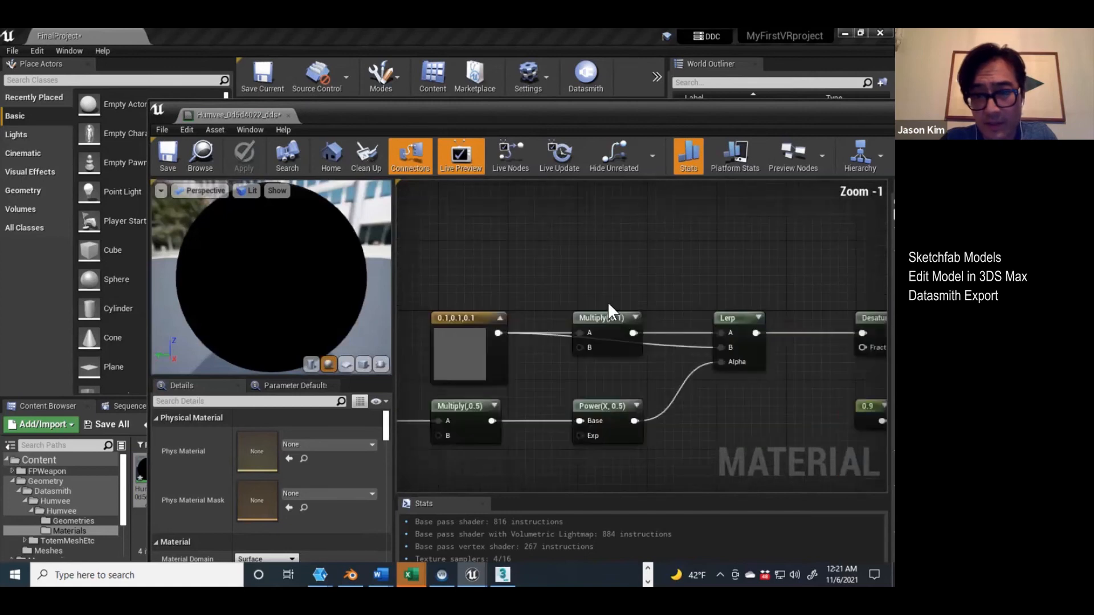
{"action": "left_click", "coordinate": [450, 267]}
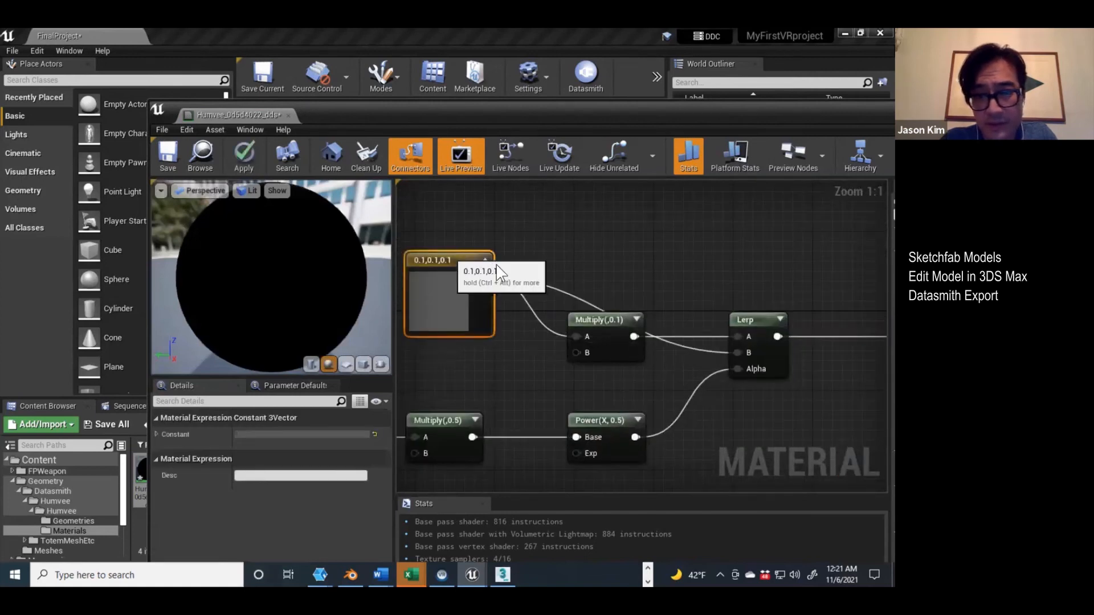
{"action": "scroll", "coordinate": [604, 302], "scroll_direction": "down", "scroll_amount": 4}
{"action": "scroll", "coordinate": [834, 340], "scroll_direction": "up", "scroll_amount": 4}
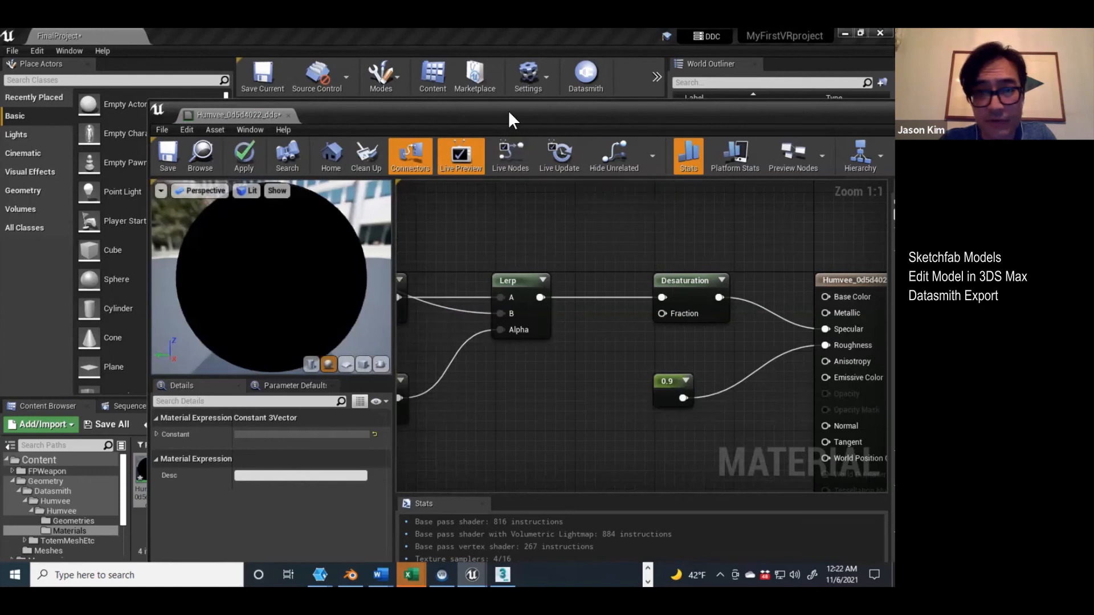
Bring the material editor window fully into view and close it without applying the changes
{"action": "left_click_drag", "start_coordinate": [508, 111], "coordinate": [422, 80]}
{"action": "scroll", "coordinate": [342, 246], "scroll_direction": "down", "scroll_amount": 8}
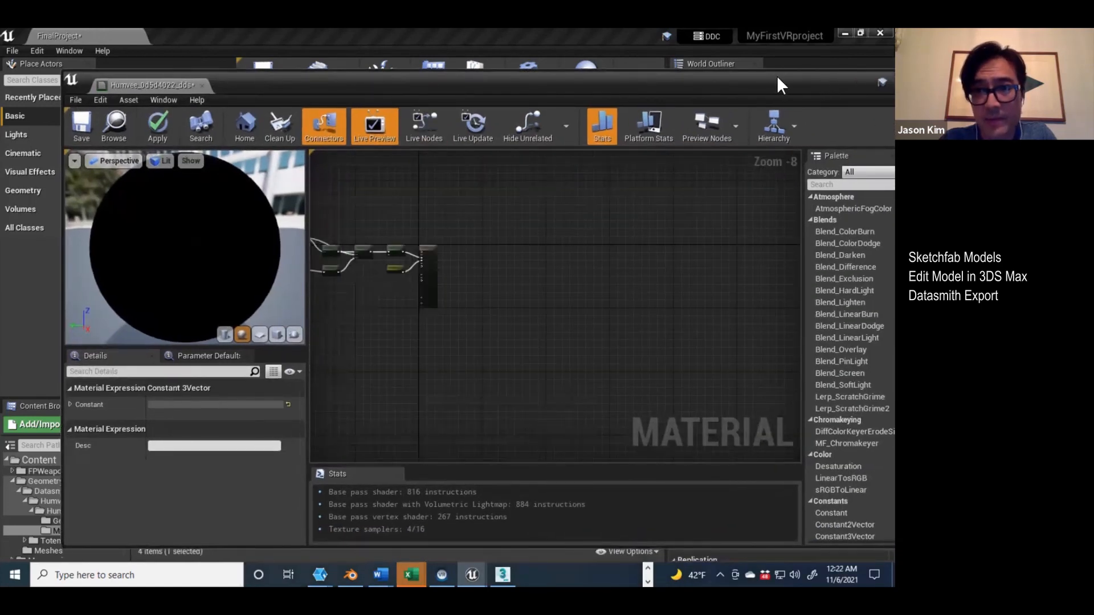
{"action": "left_click_drag", "start_coordinate": [778, 77], "coordinate": [719, 76]}
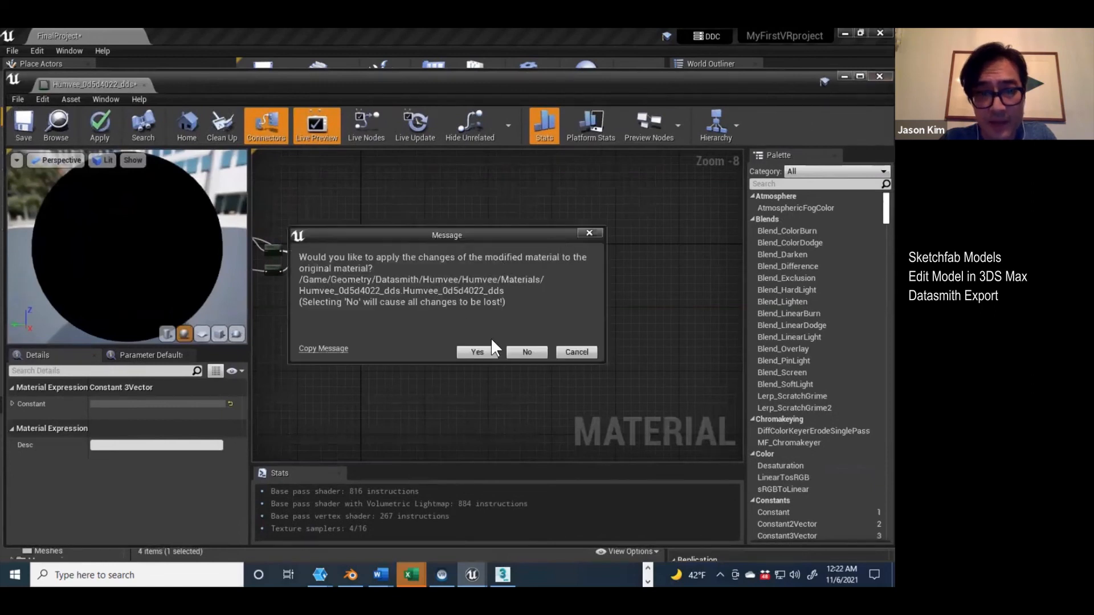
{"action": "left_click", "coordinate": [526, 352]}
Examine the Humvee's material appearance in the level from the side and together with the surrounding objects
{"action": "scroll", "coordinate": [534, 267], "scroll_direction": "down", "scroll_amount": 5}
{"action": "right_click_drag", "start_coordinate": [535, 267], "coordinate": [490, 255]}
{"action": "key", "text": "w"}
{"action": "key", "text": "d"}
{"action": "key", "text": "s"}
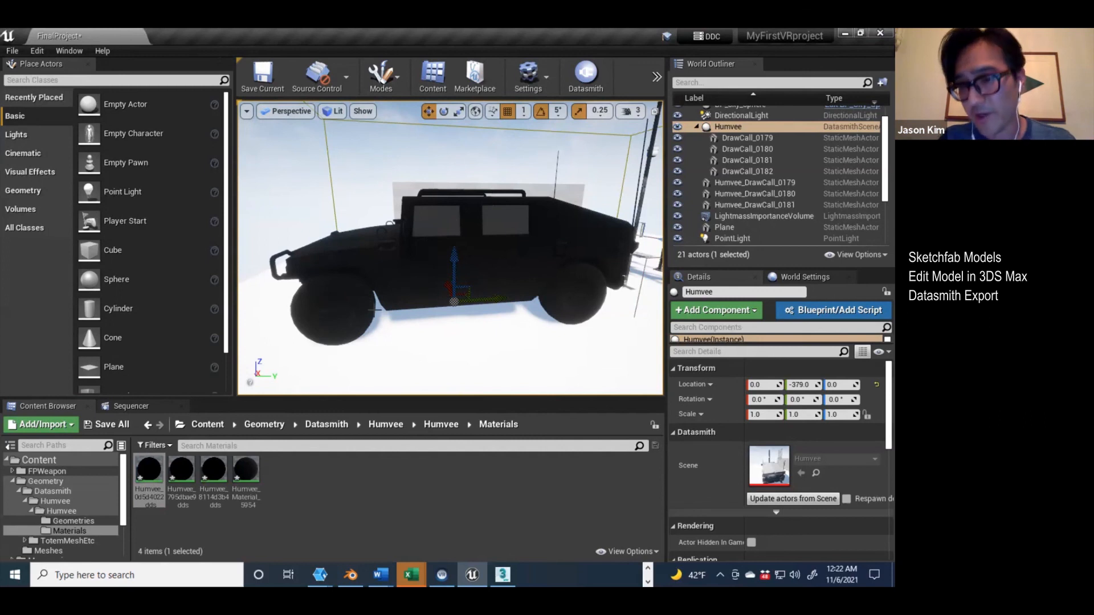
{"action": "right_click_drag", "start_coordinate": [383, 308], "coordinate": [338, 278]}
{"action": "key", "text": "a"}
{"action": "key", "text": "d"}
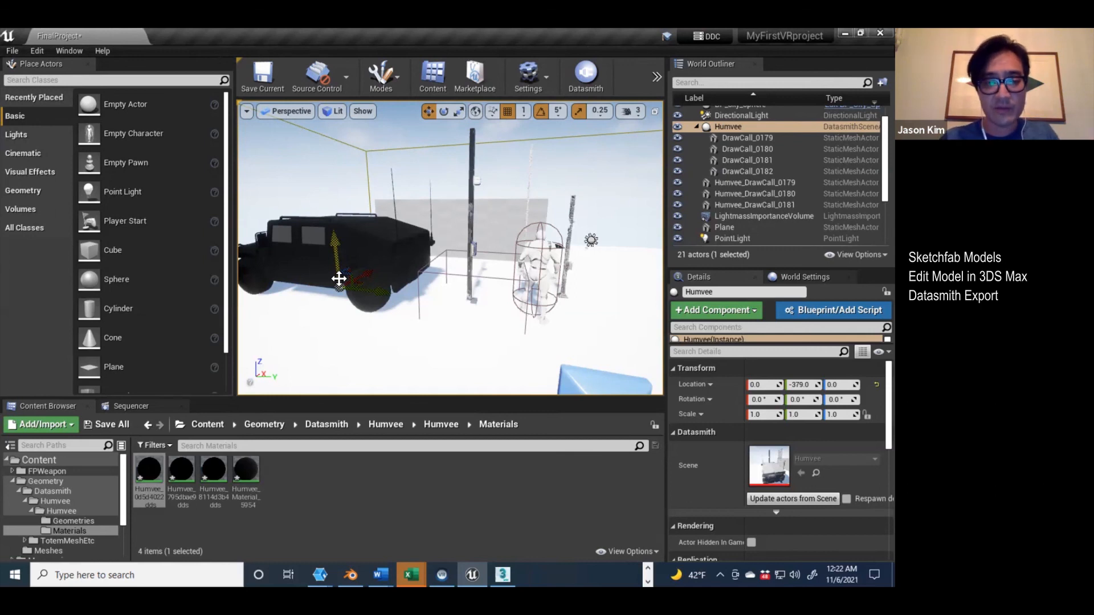
Switch to the File Explorer window showing the YALE teaching folder
{"action": "key", "text": "alt+Tab"}
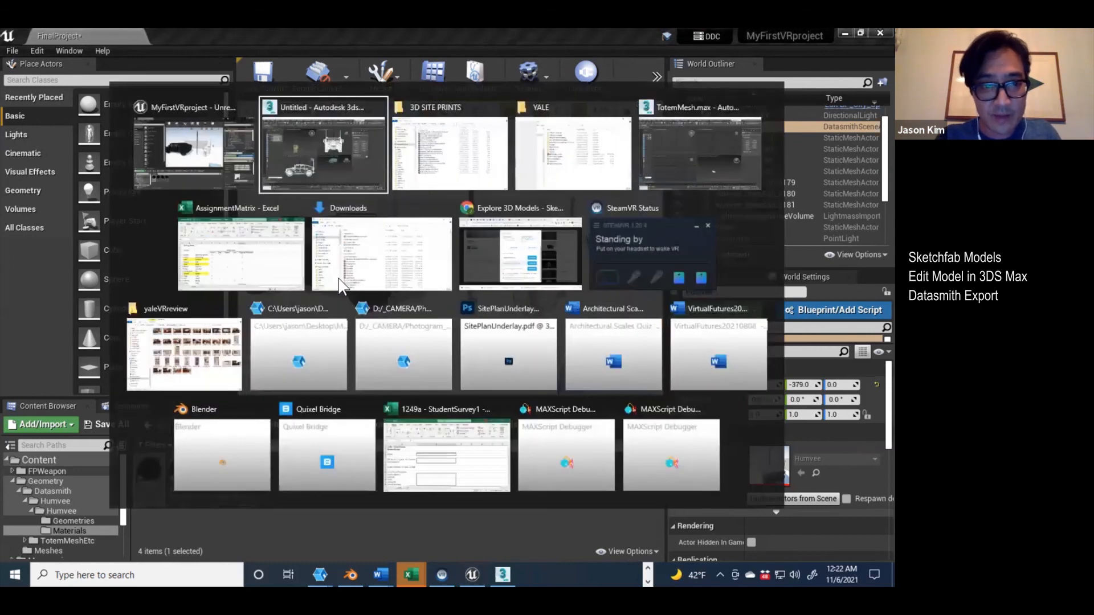
{"action": "key", "text": "alt+Tab"}
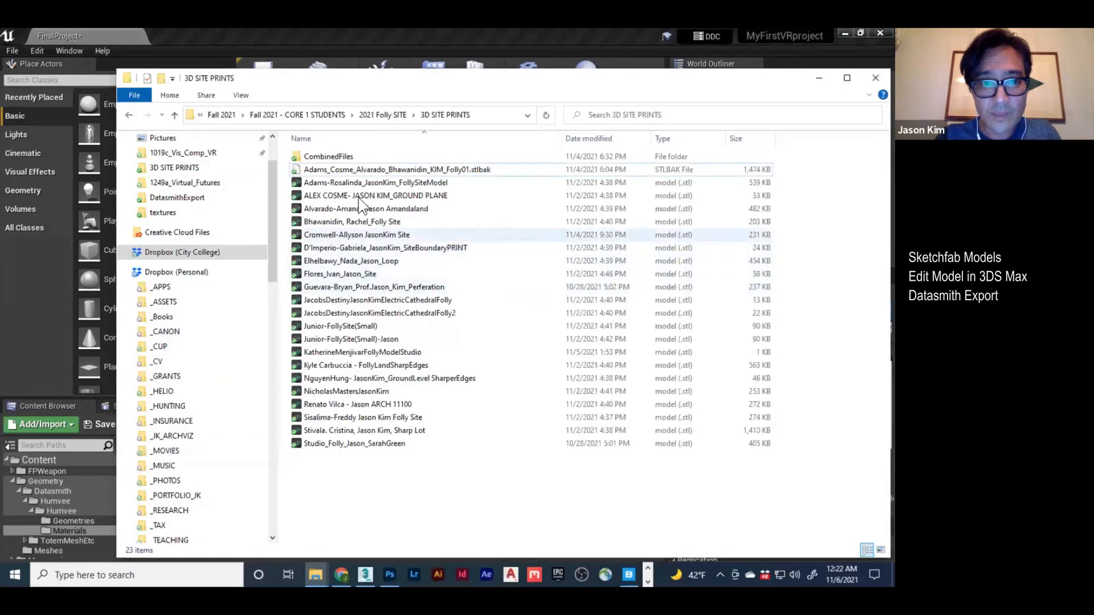
{"action": "key", "text": "alt+Tab"}
{"action": "key", "text": "alt+Tab"}
{"action": "key", "text": "alt+Tab"}
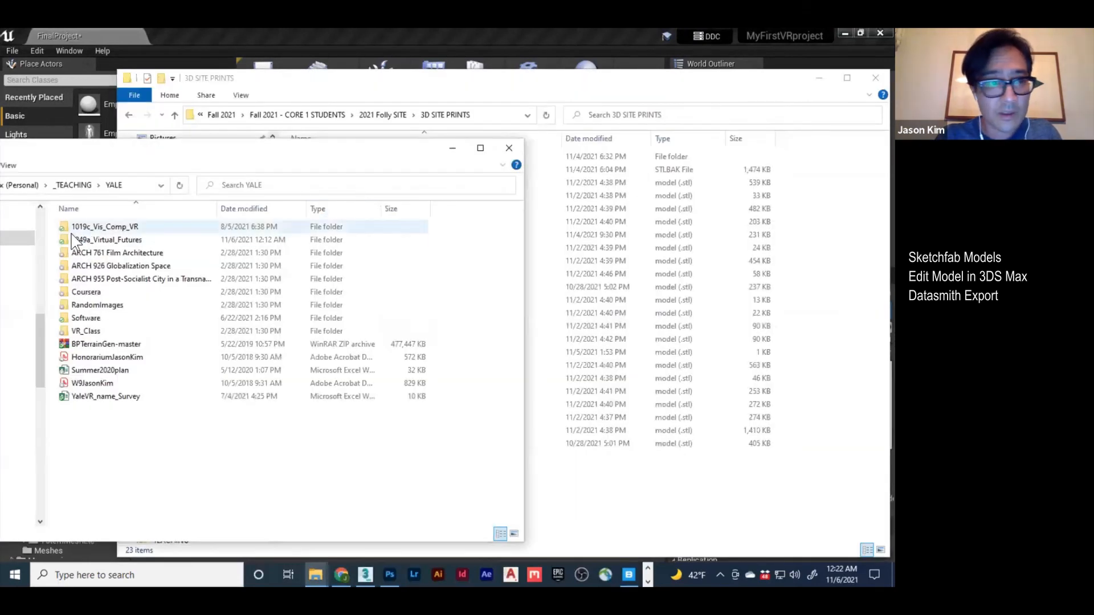
Open 1249a_Virtual_Futures/Assets/Humvee/textures and look at the images texture_0001 and texture_0008
{"action": "left_click", "coordinate": [70, 240]}
{"action": "double_click", "coordinate": [68, 238]}
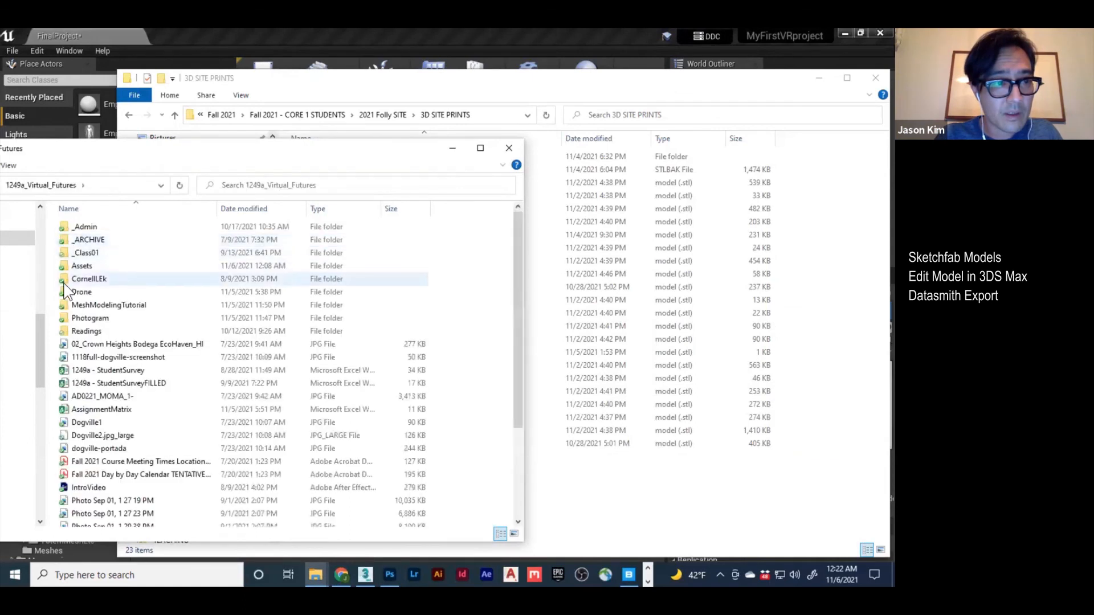
{"action": "double_click", "coordinate": [61, 264]}
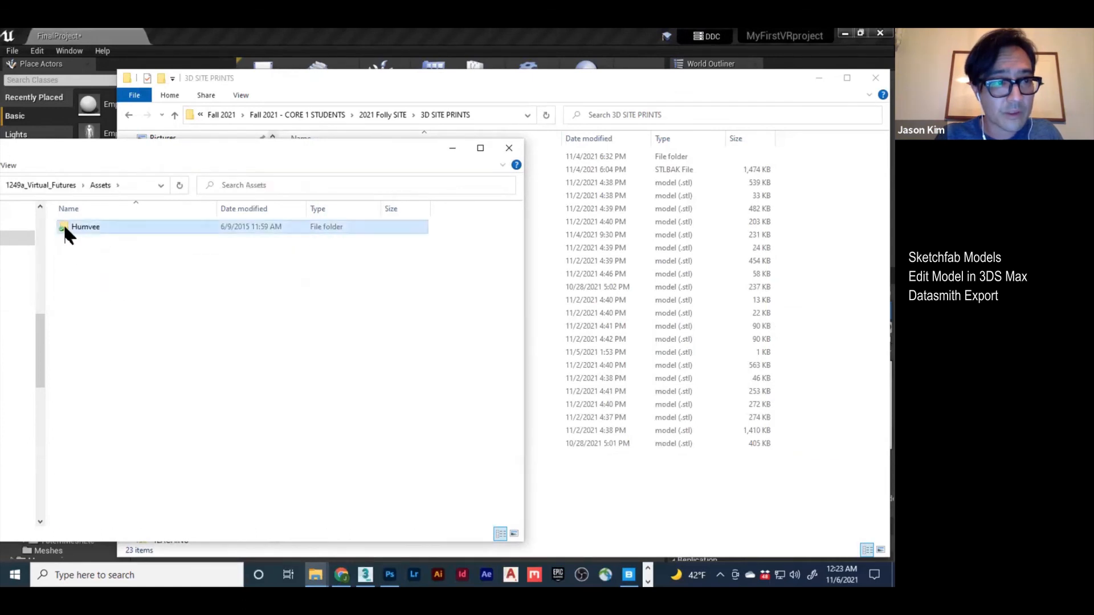
{"action": "double_click", "coordinate": [64, 225]}
{"action": "double_click", "coordinate": [80, 226]}
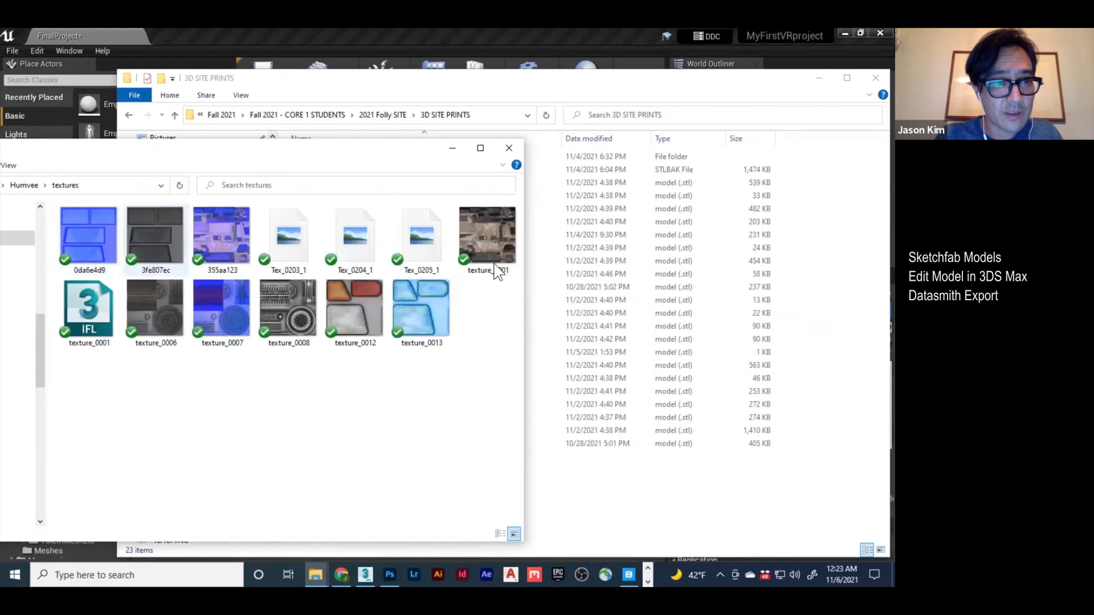
{"action": "left_click", "coordinate": [489, 237]}
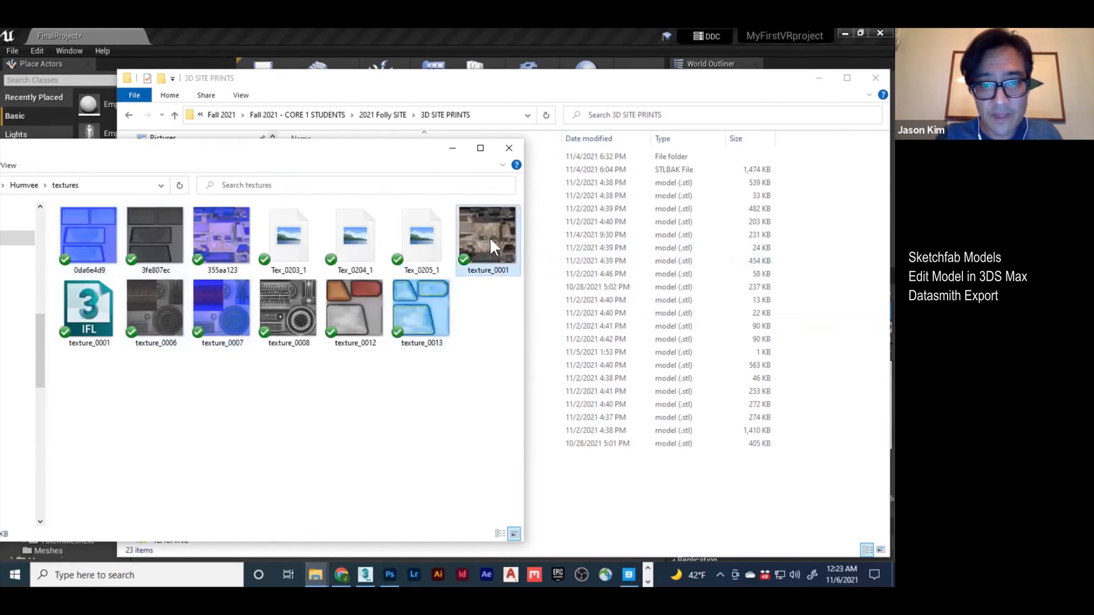
{"action": "left_click", "coordinate": [273, 304]}
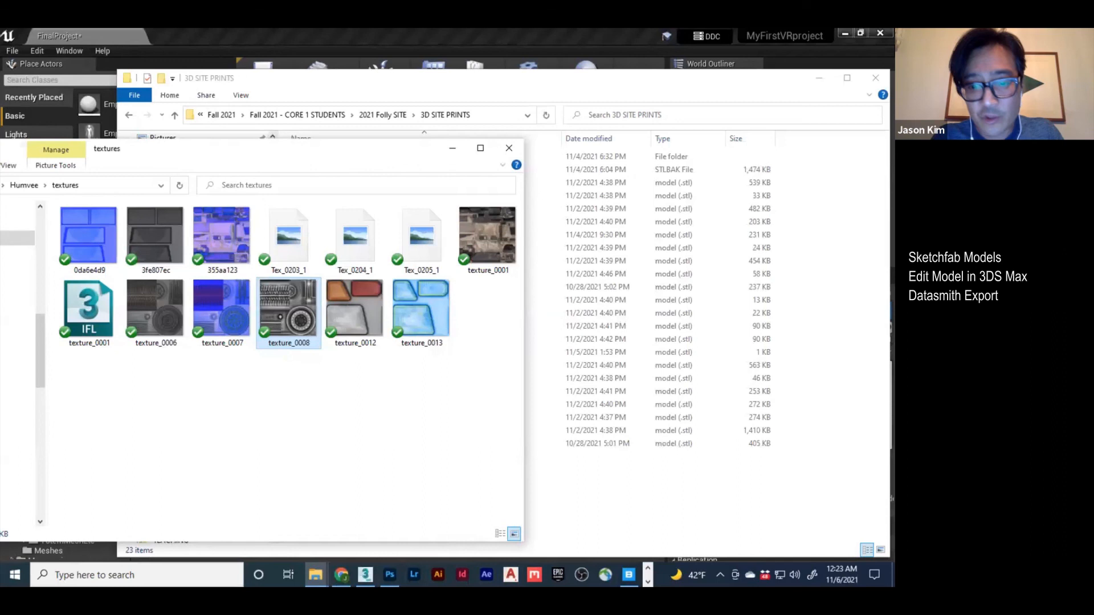
Open the Epic Games Launcher and switch away from it to another open window
{"action": "left_click", "coordinate": [558, 574]}
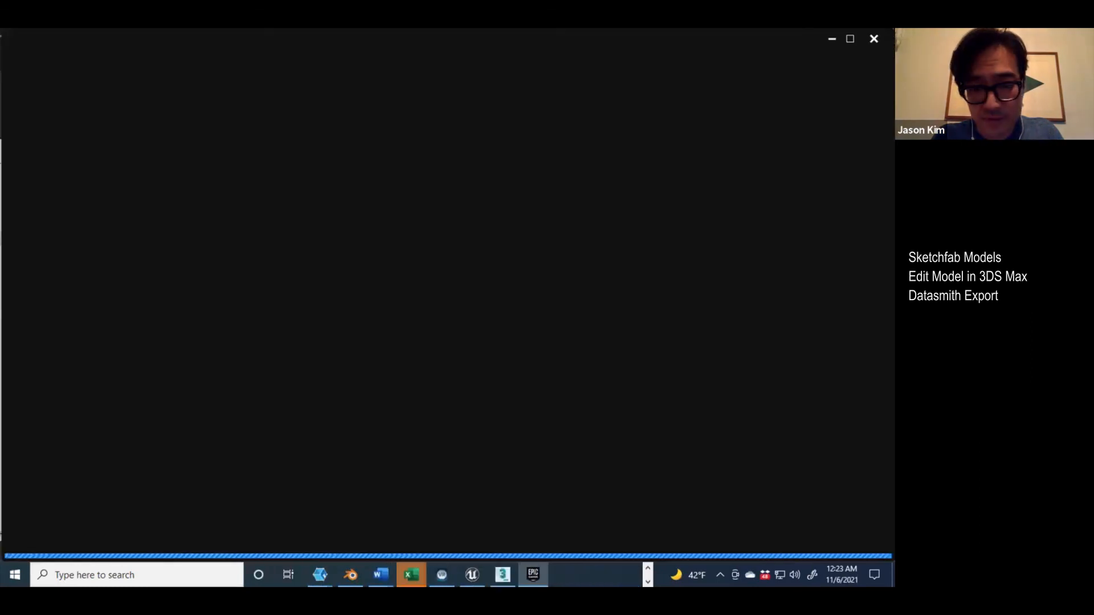
{"action": "mouse_move", "coordinate": [502, 575]}
{"action": "key", "text": "alt+Tab"}
{"action": "key", "text": "alt+Tab"}
{"action": "key", "text": "alt+Tab"}
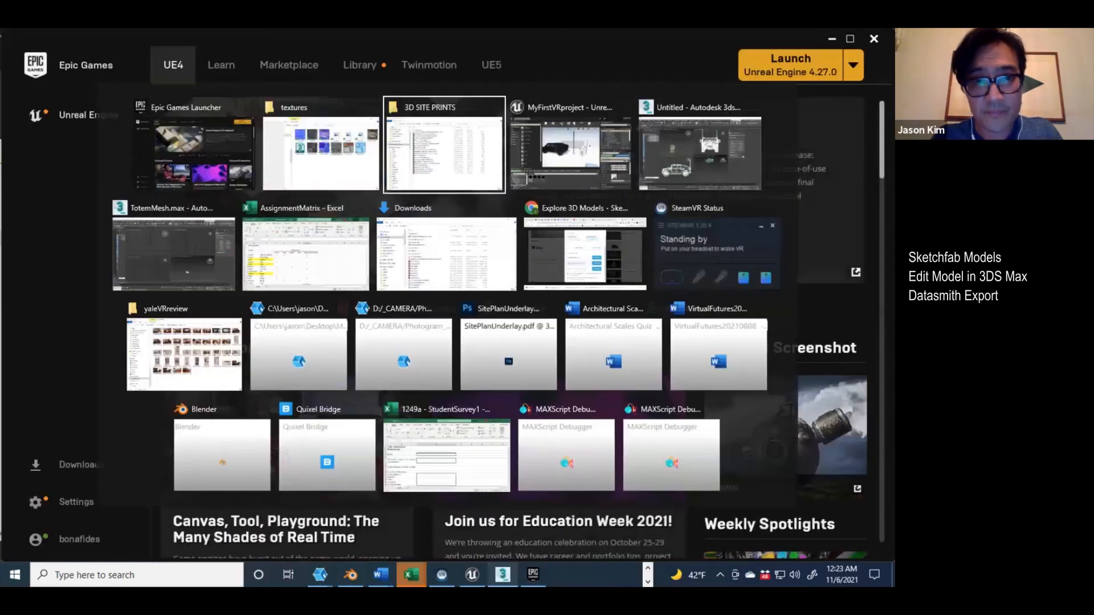